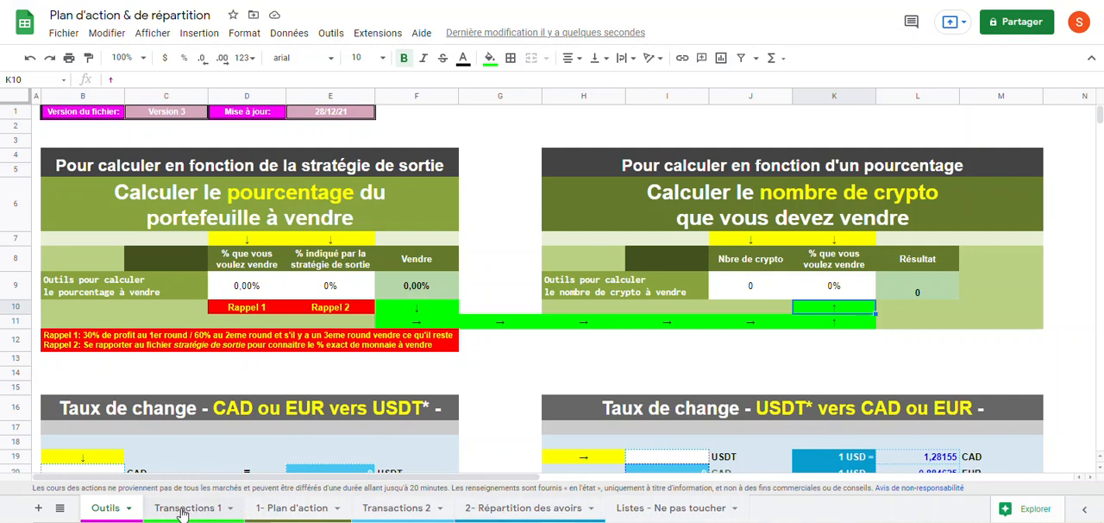
Step: View the Transactions 1 and 1- Plan d'action sheets, finishing on Transactions 1
click(184, 512)
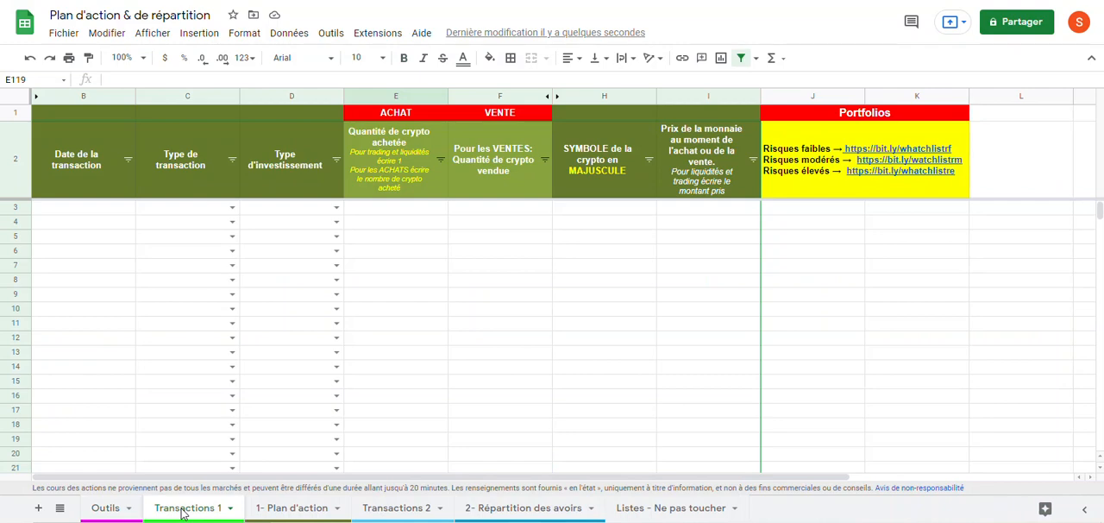
click(287, 511)
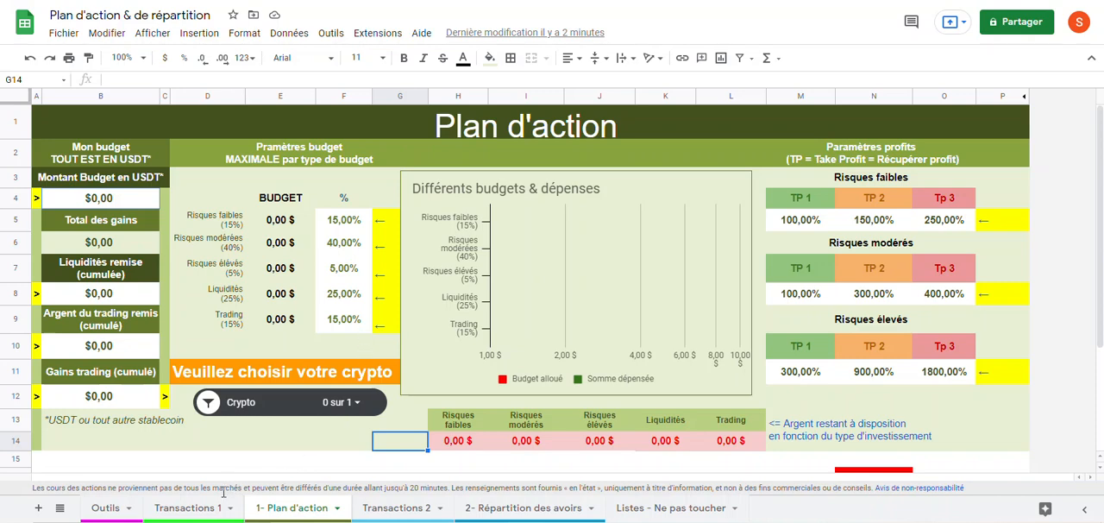
click(191, 511)
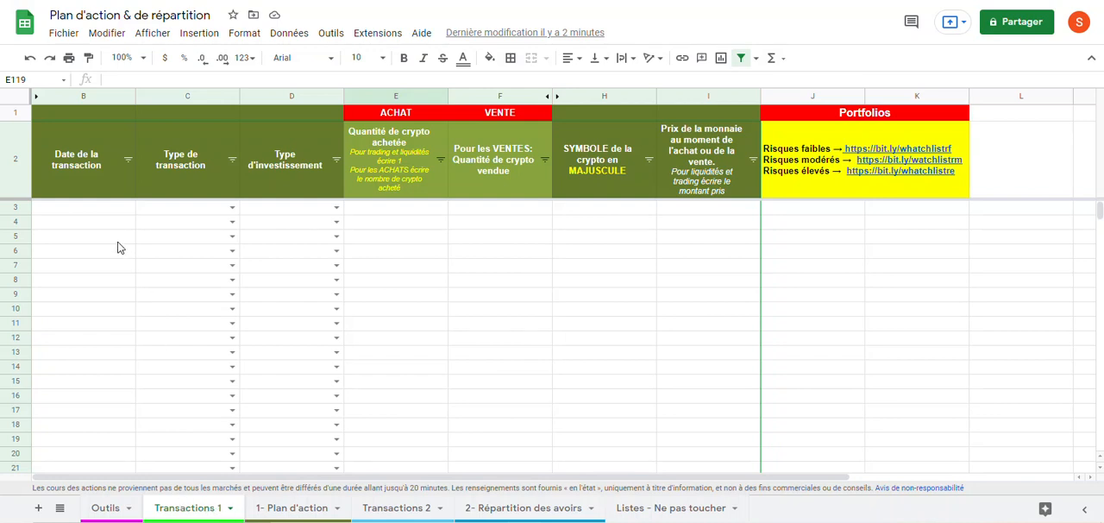
Step: Enter 16/12/21 as the date of the first transaction in cell B3 using the date picker
click(93, 211)
double_click(90, 210)
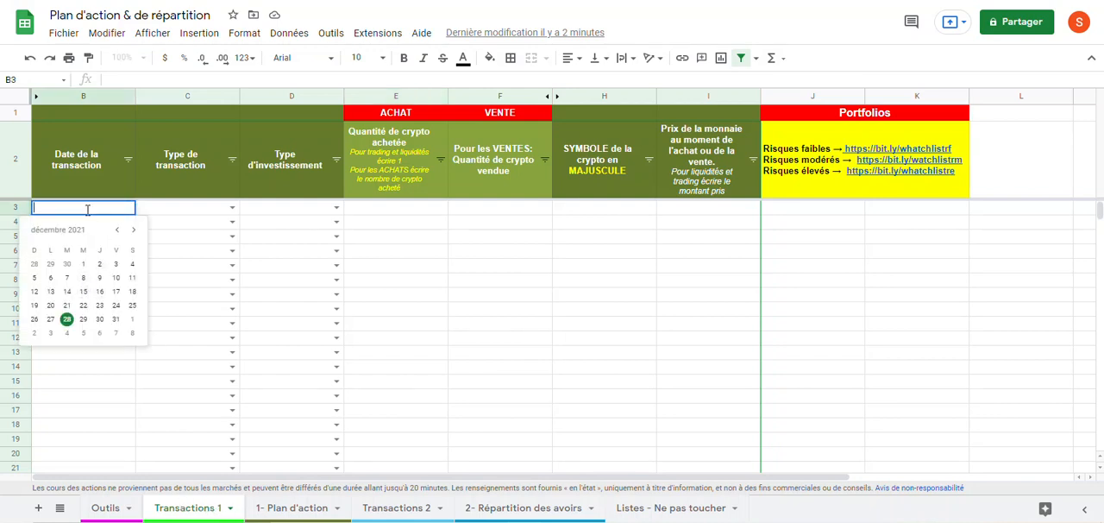
click(187, 233)
click(93, 211)
double_click(91, 210)
click(97, 292)
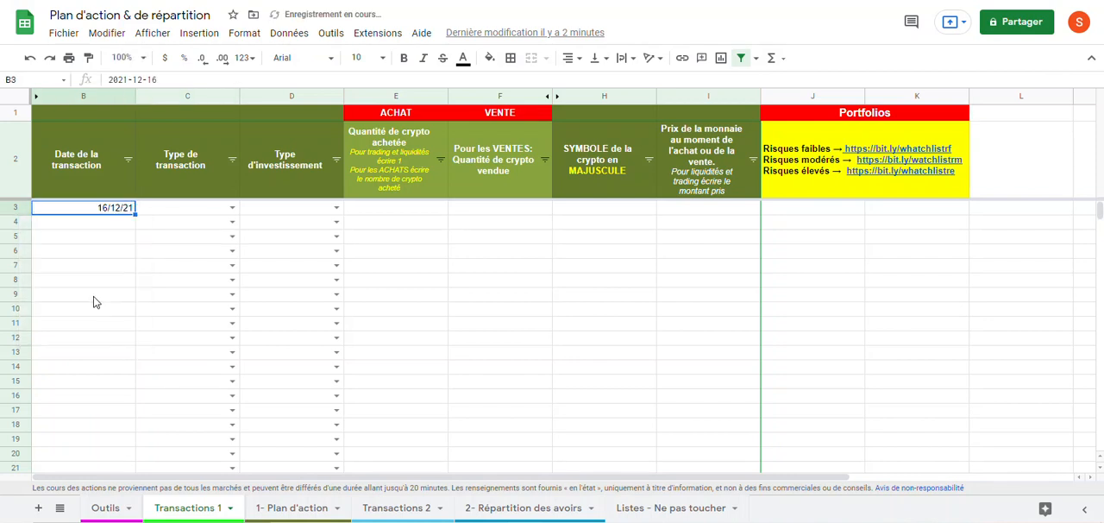
Step: Try Vente as the transaction type in C3 and replace it with Achat
click(233, 208)
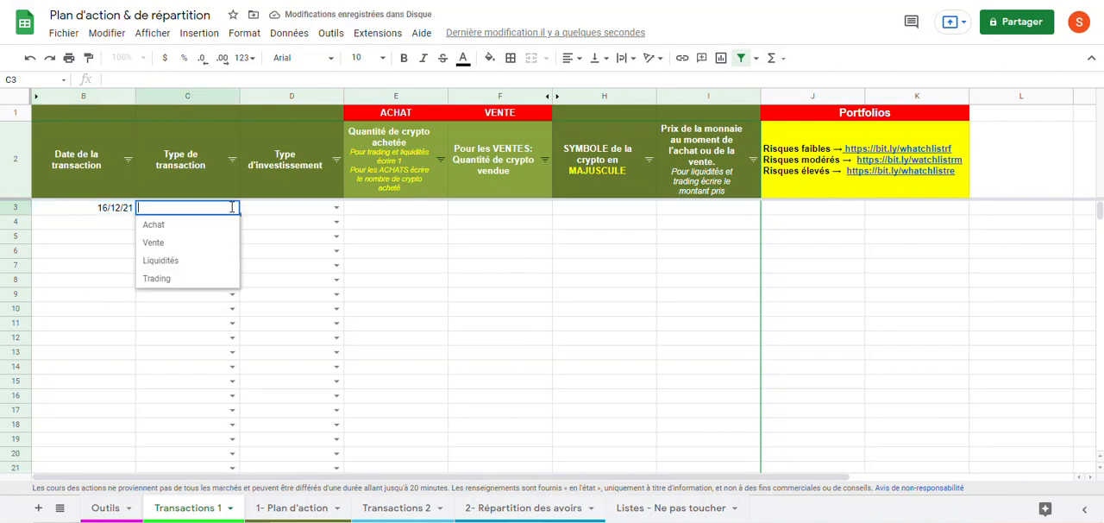
click(170, 249)
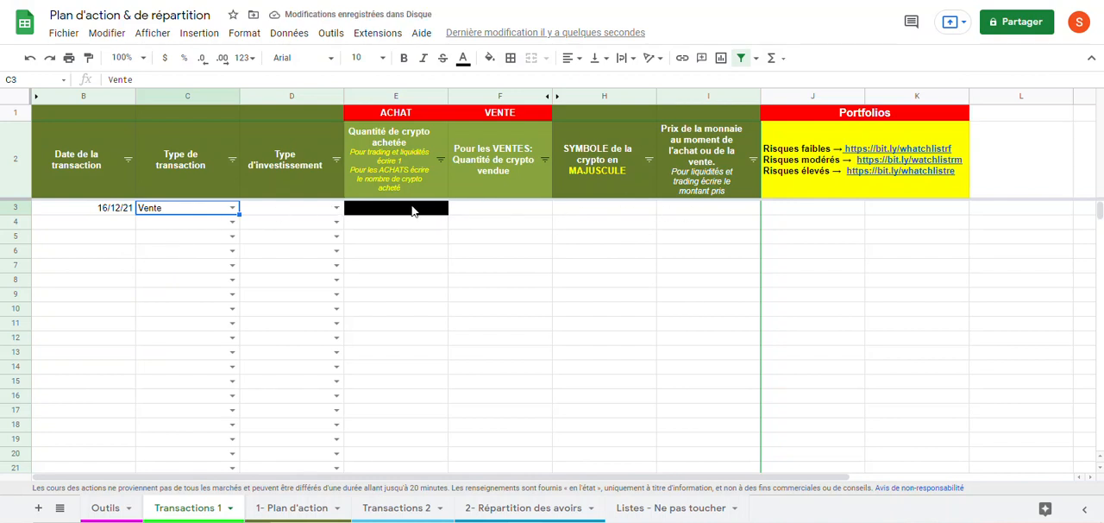
double_click(235, 210)
click(177, 227)
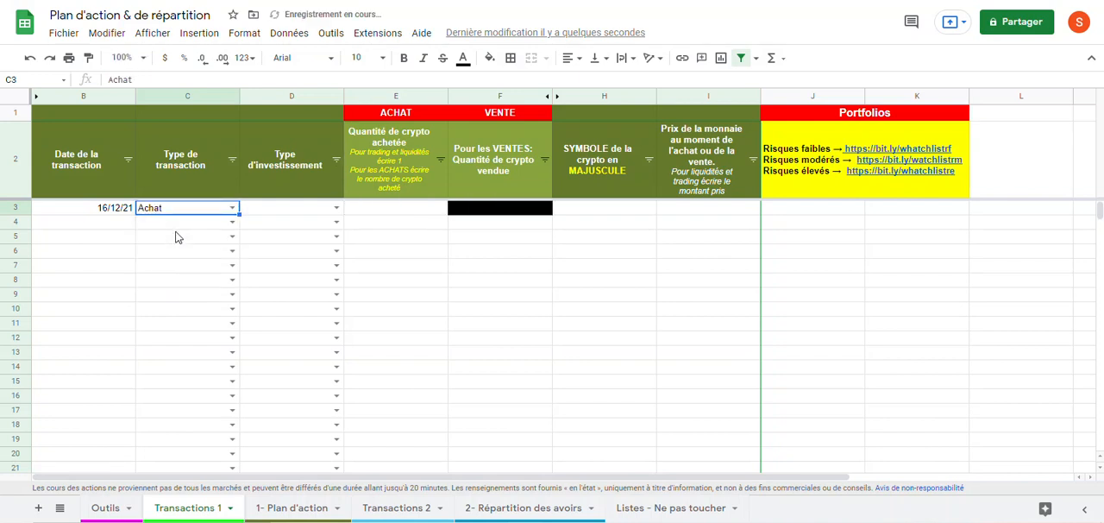
Step: Try Liquidités as the transaction type in C3 and restore it to Achat
click(232, 208)
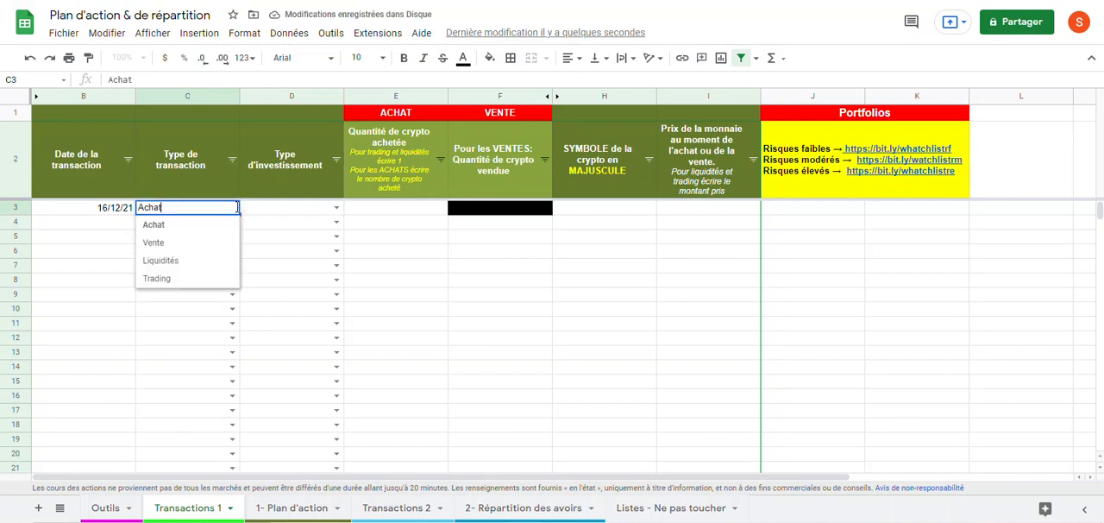
click(203, 262)
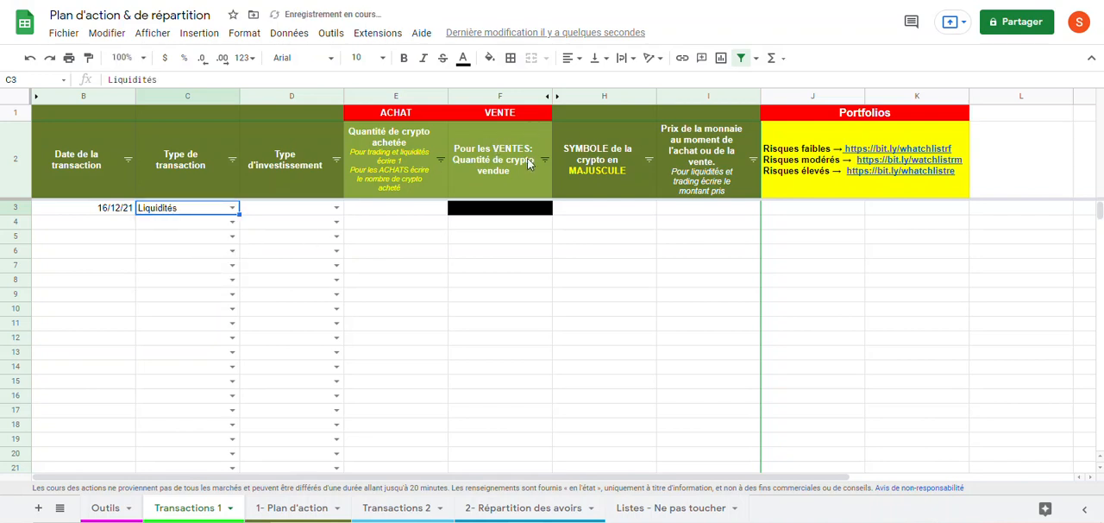
click(231, 211)
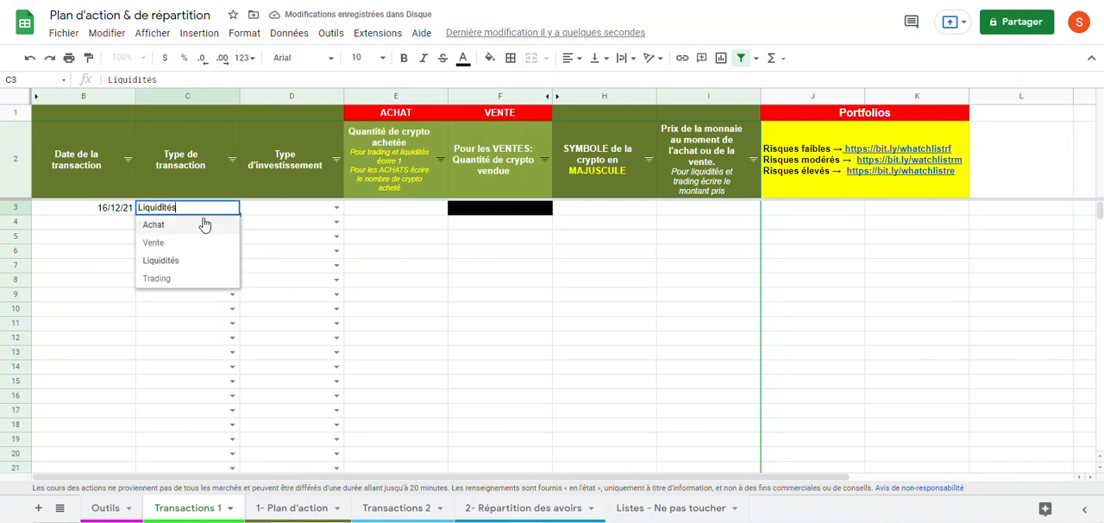
click(197, 226)
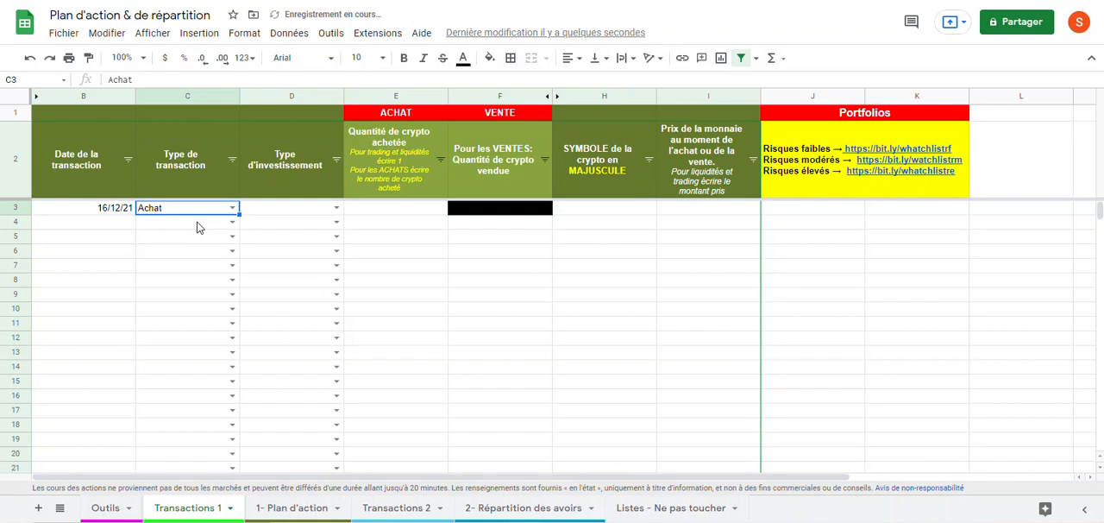
Step: Examine the investment type options in D3 and the portfolio links for each risk level
click(336, 209)
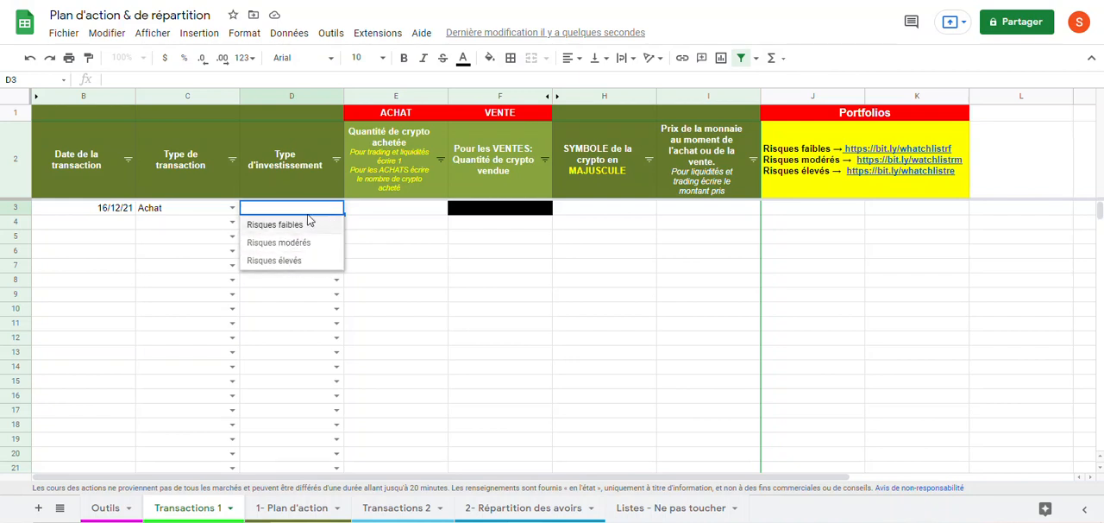
click(886, 236)
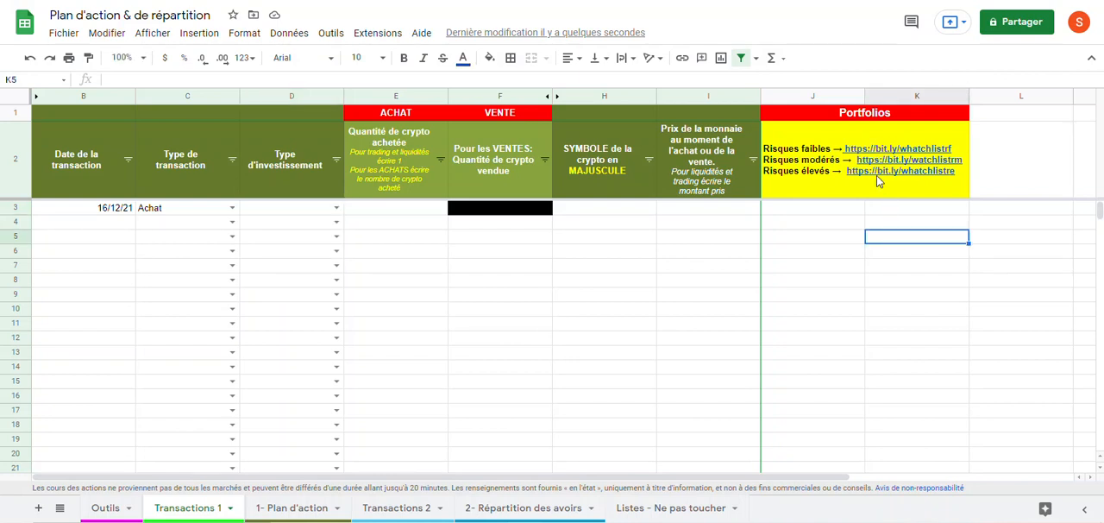
mouse_move(890, 153)
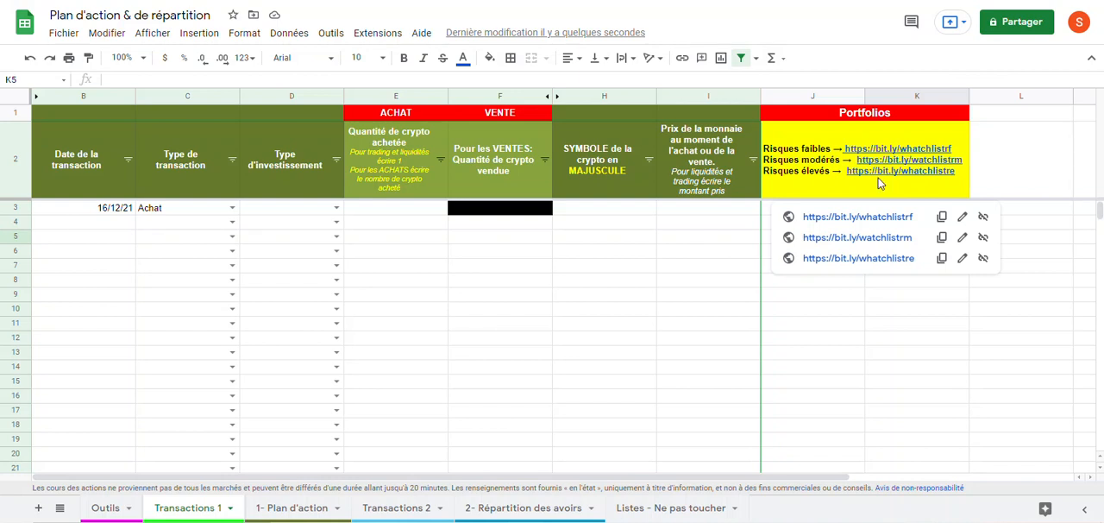
click(842, 353)
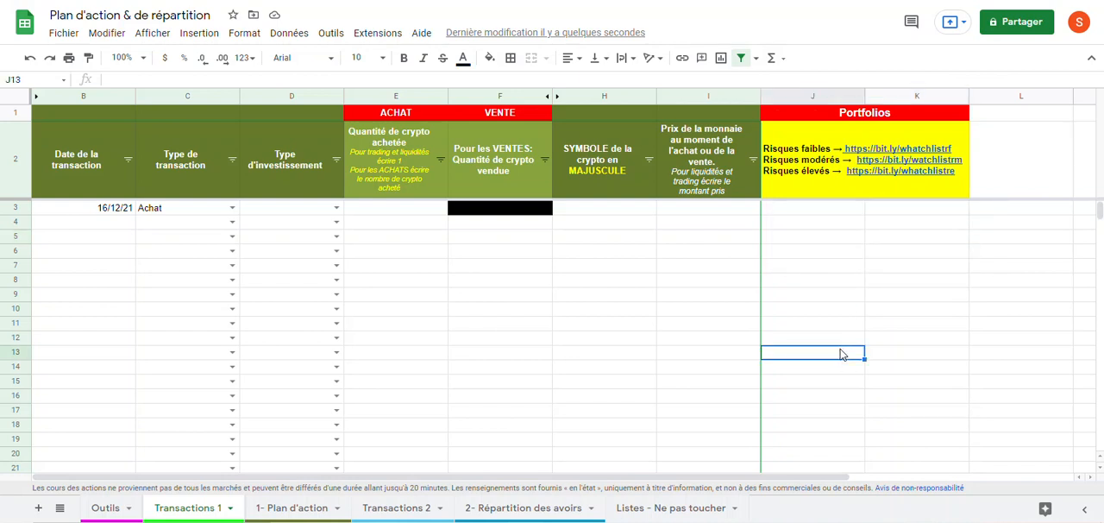
mouse_move(885, 147)
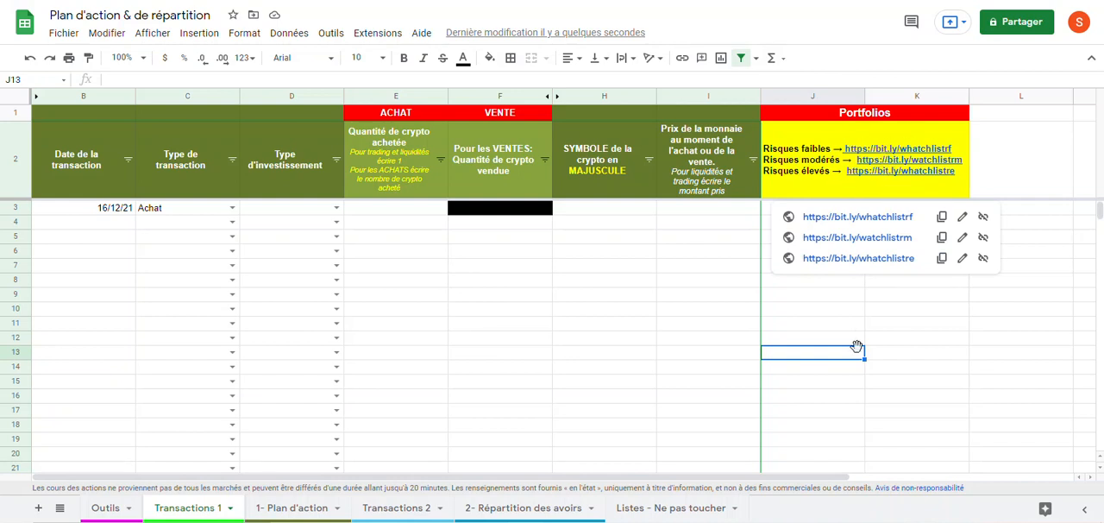
Step: Enter 10 as the purchased crypto quantity in cell E3
click(407, 212)
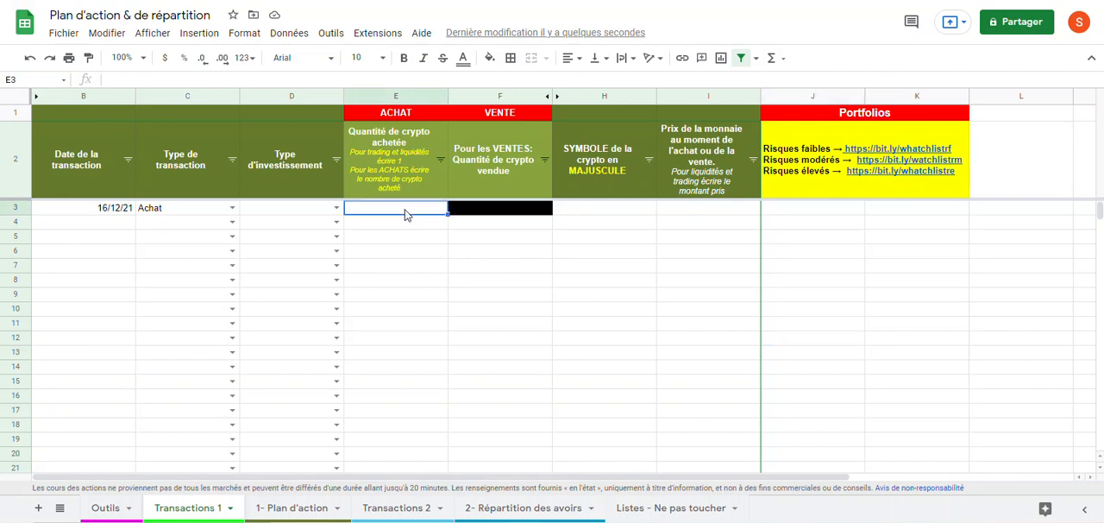
text(10)
key(Return)
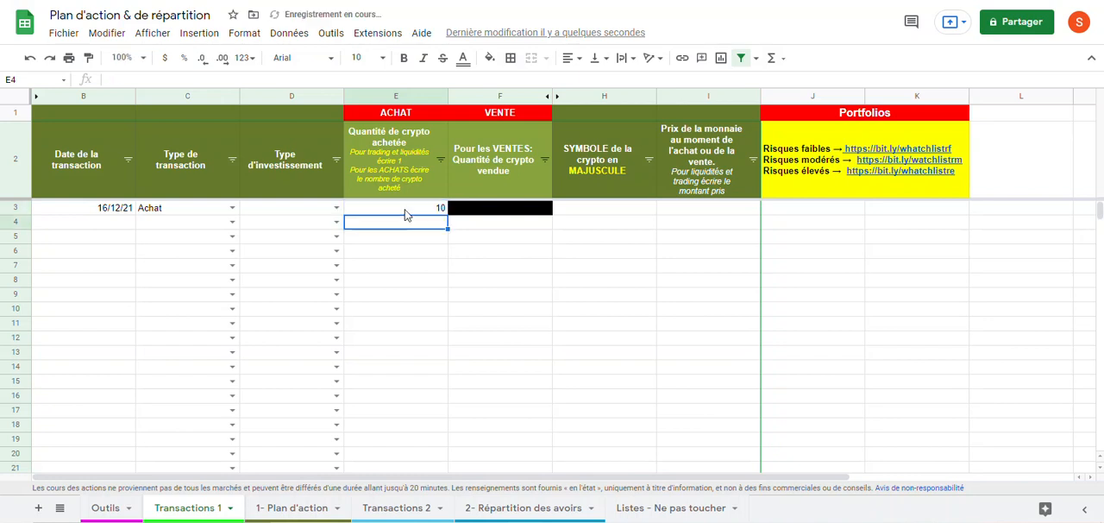
Step: Examine the purchased quantity header's instructions and the transaction type options in C3 without changing the selection
click(400, 166)
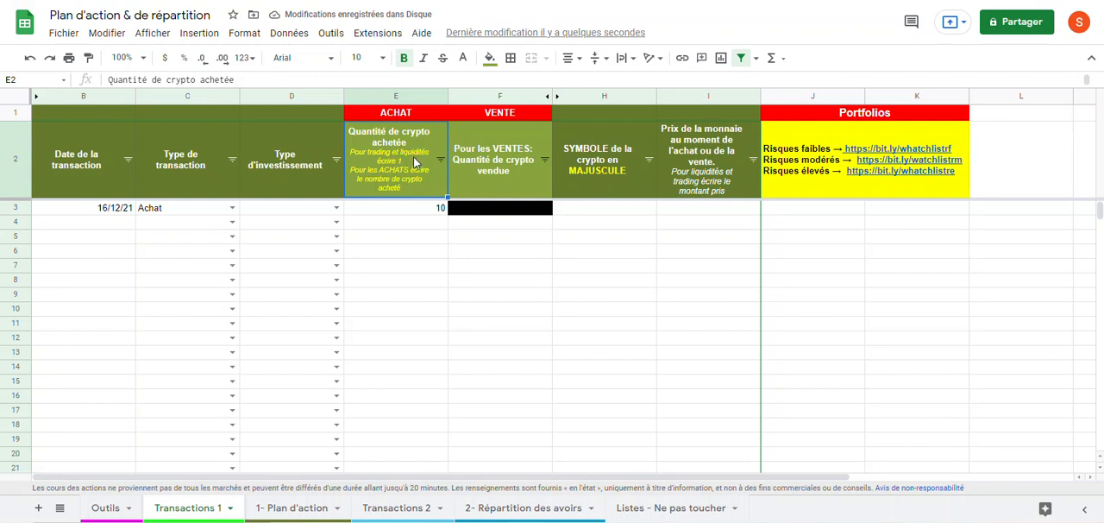
click(231, 207)
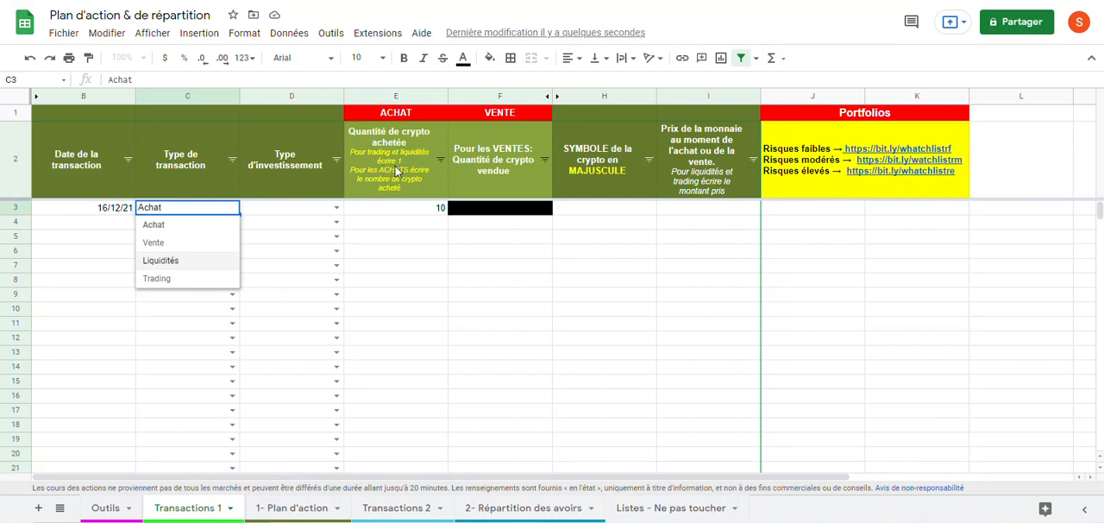
click(405, 268)
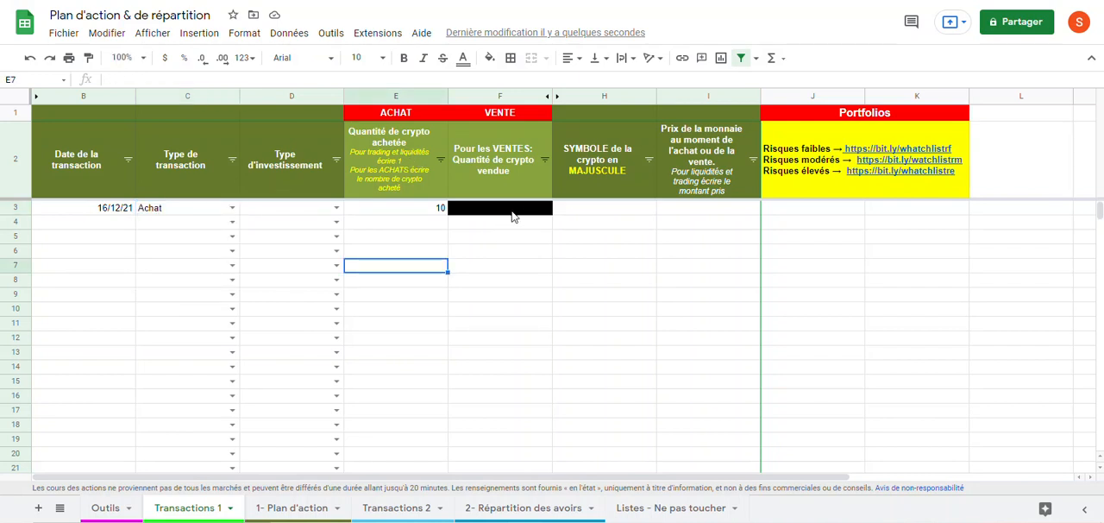
Step: Enter ETH as the crypto symbol in cell H3
click(607, 210)
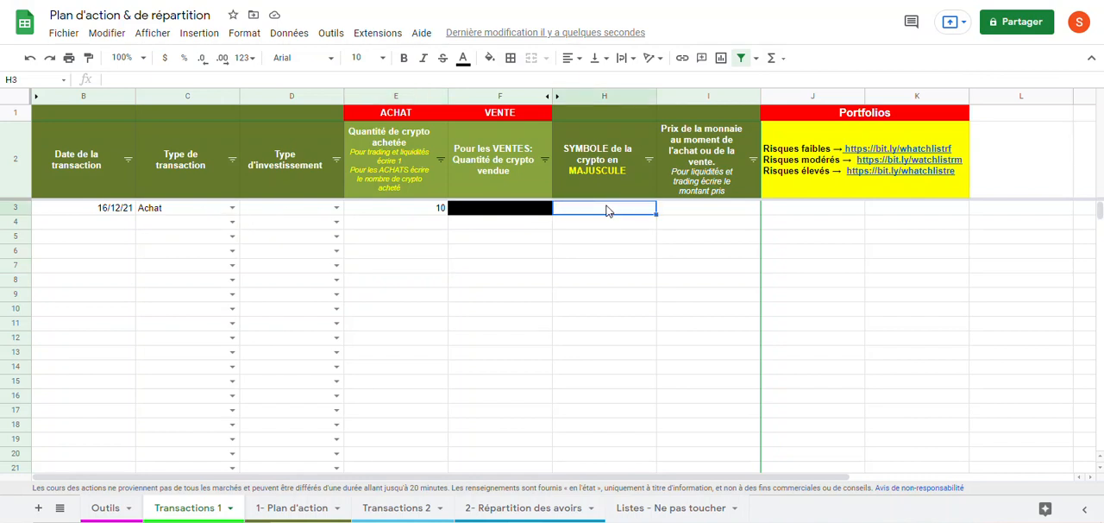
text(ETH)
click(598, 252)
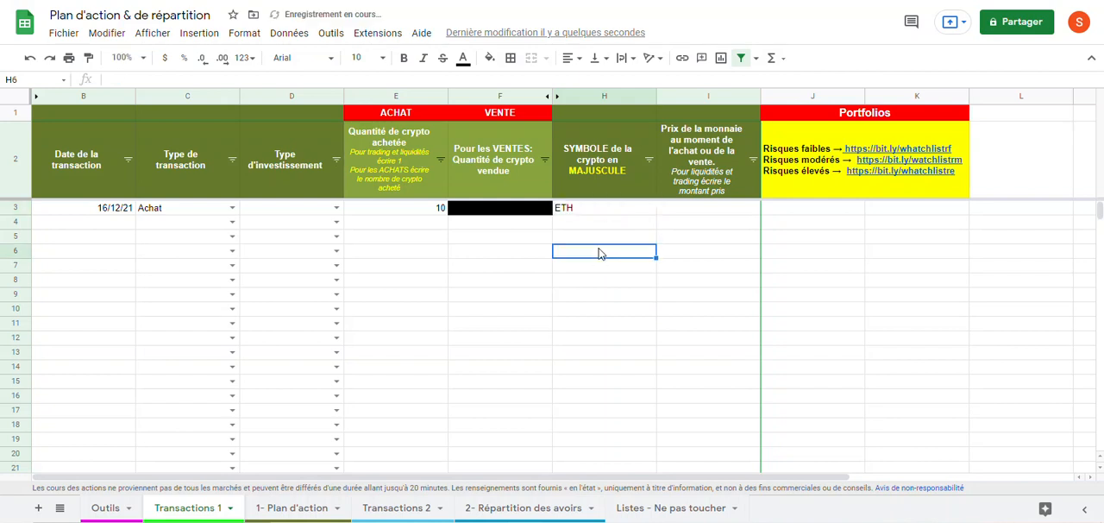
click(602, 210)
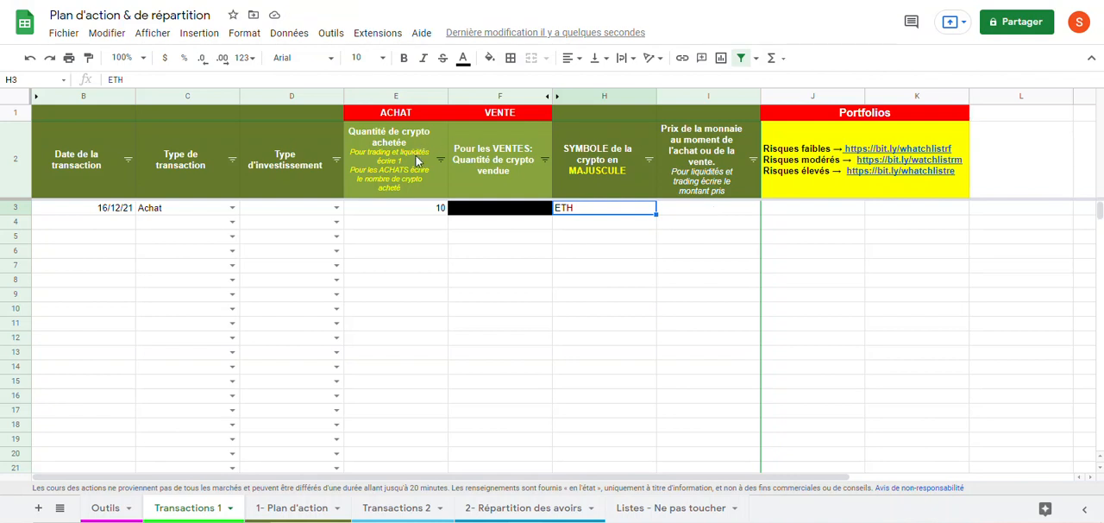
Step: Enter 0,50 as the crypto's purchase price in cell I3
click(691, 216)
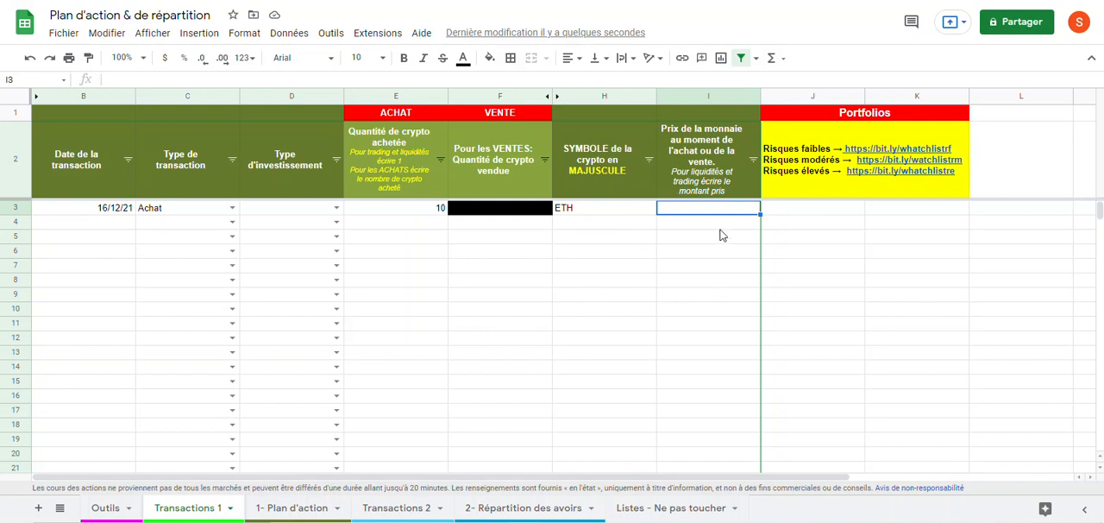
text(0,50)
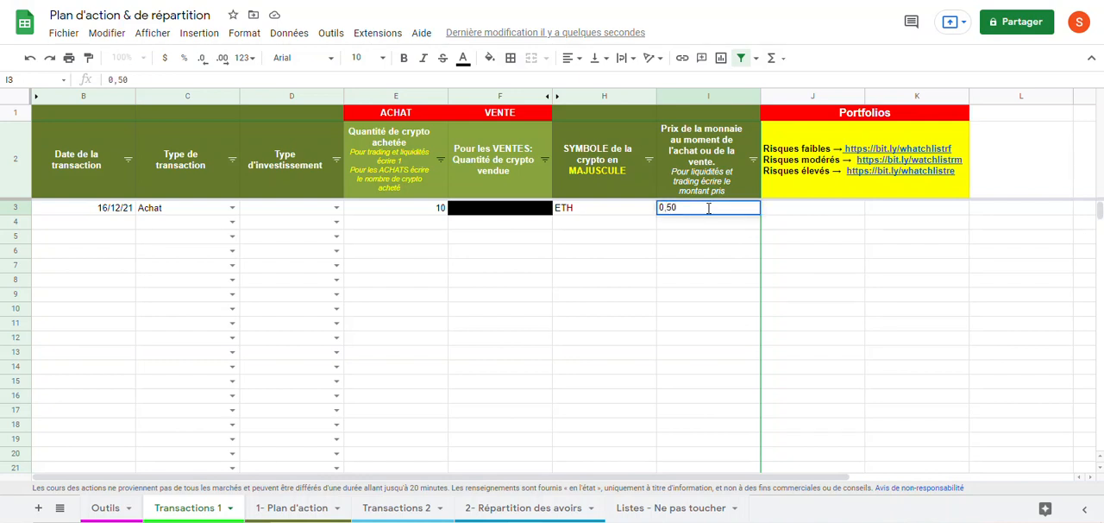
click(712, 254)
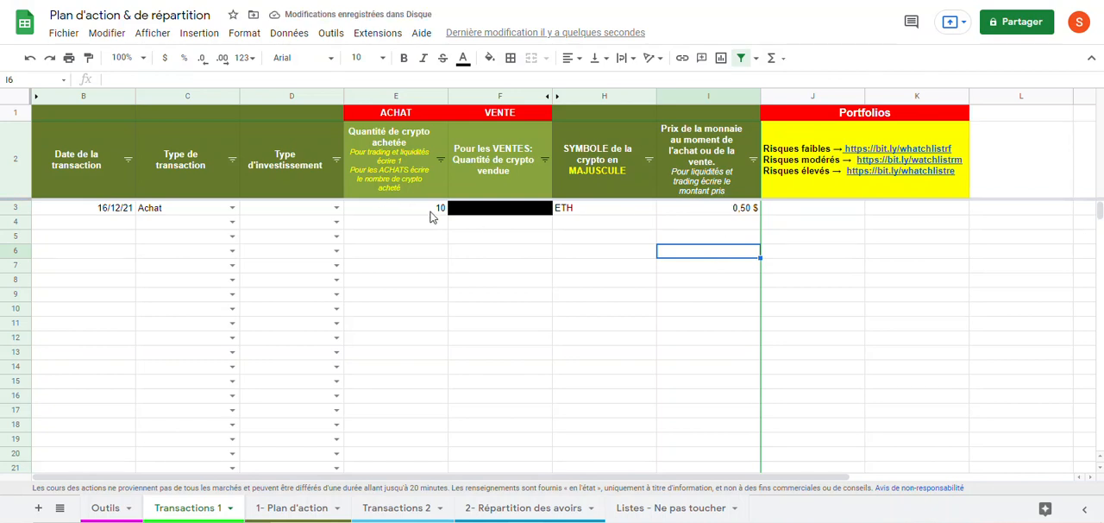
click(723, 211)
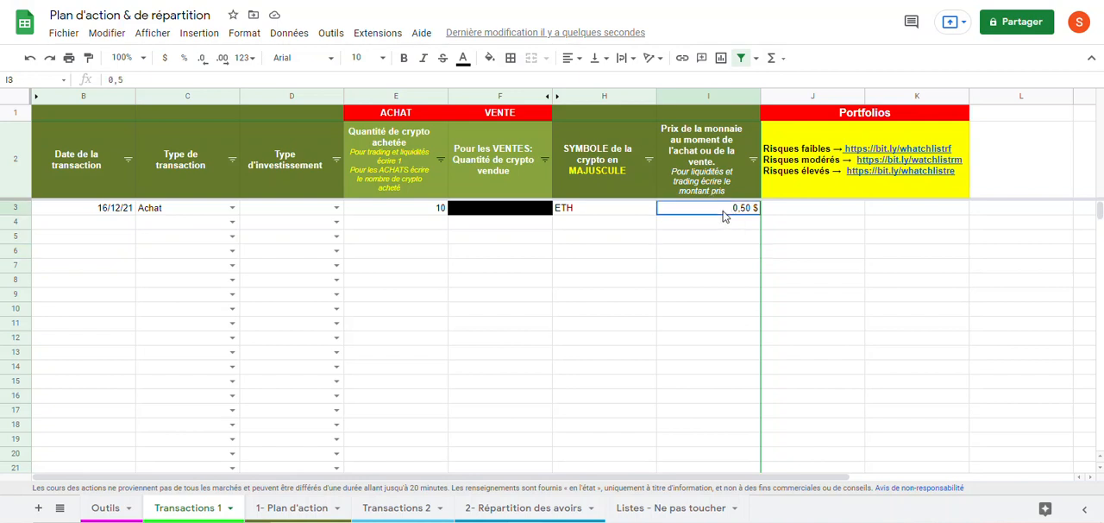
click(858, 304)
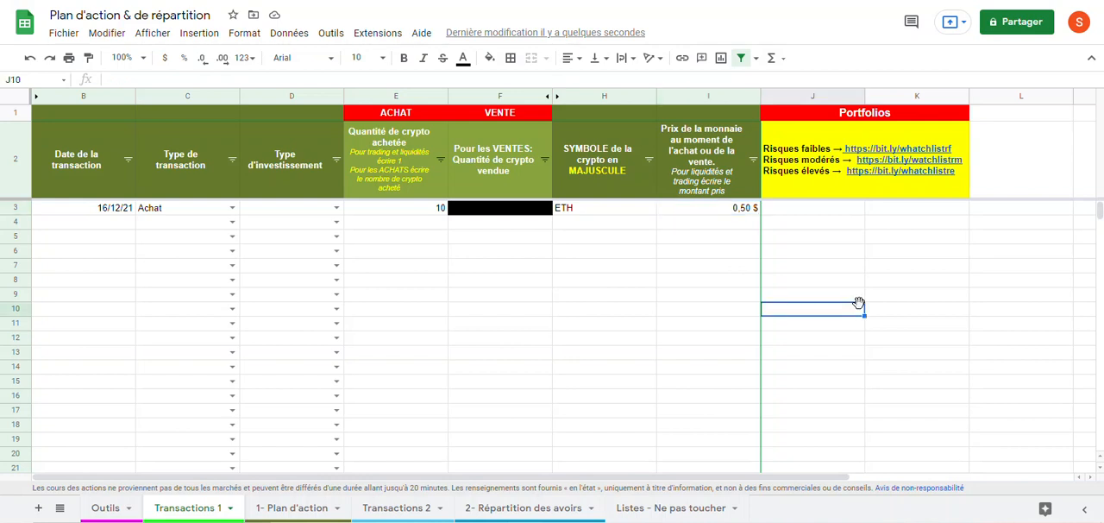
click(703, 210)
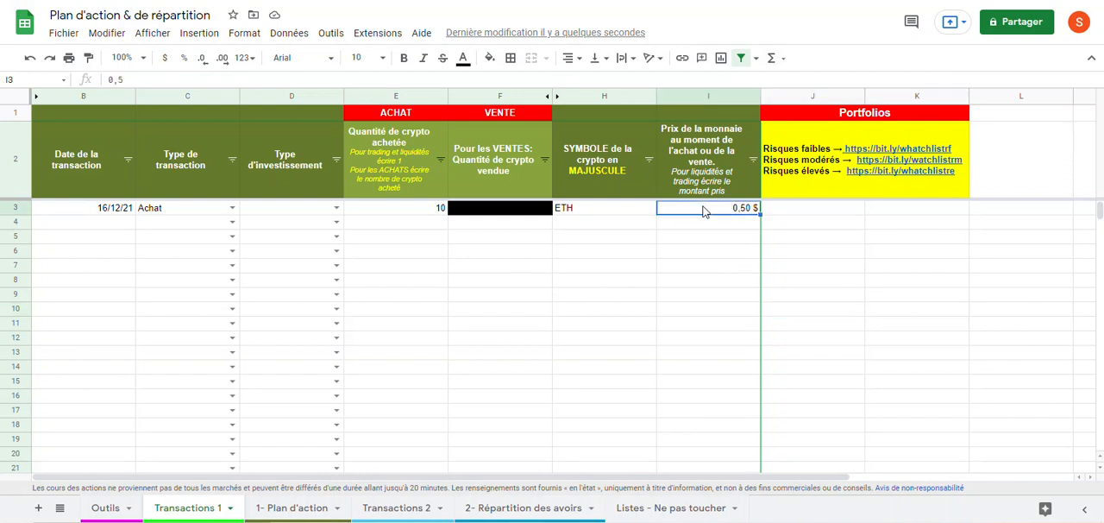
double_click(703, 211)
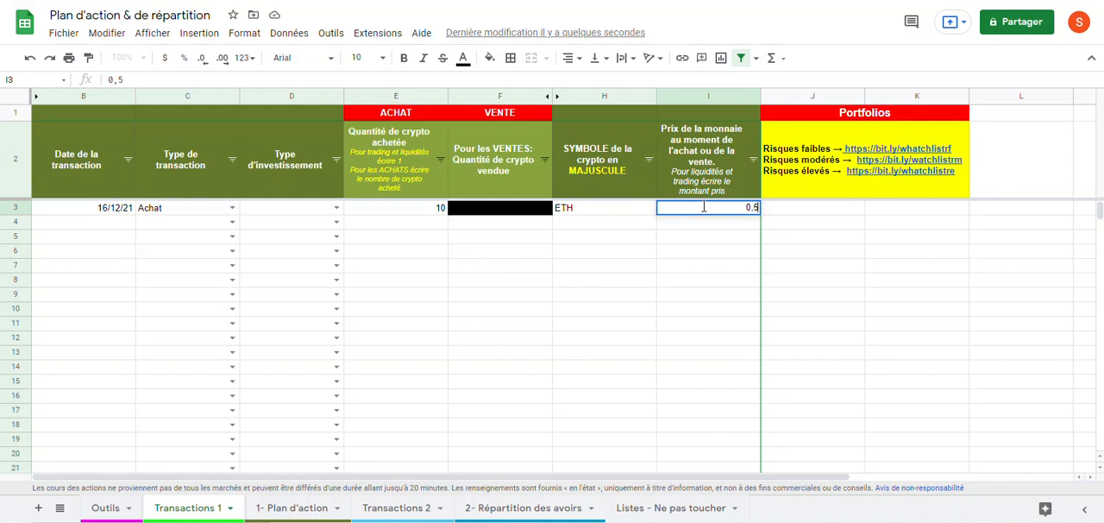
key(Return)
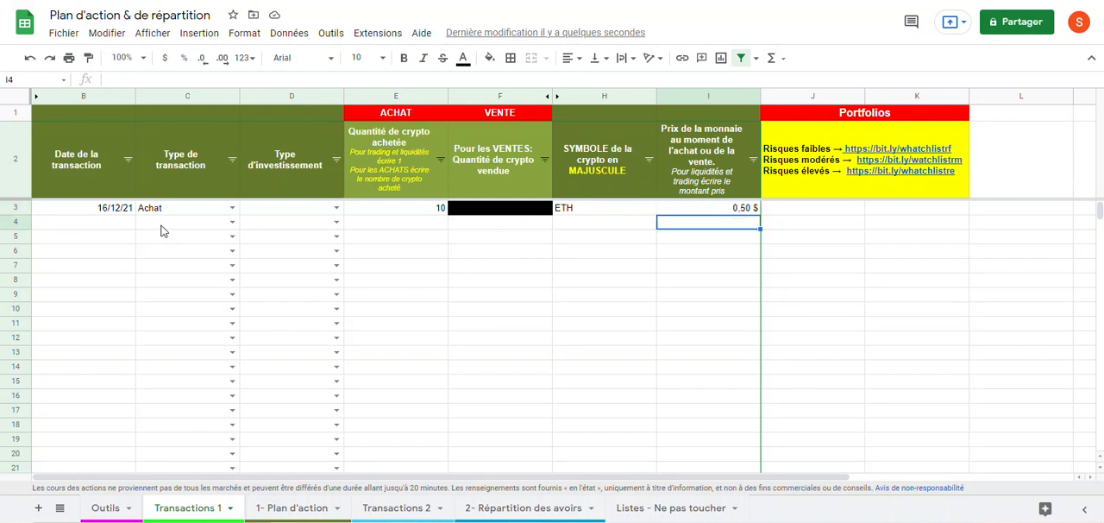
click(115, 226)
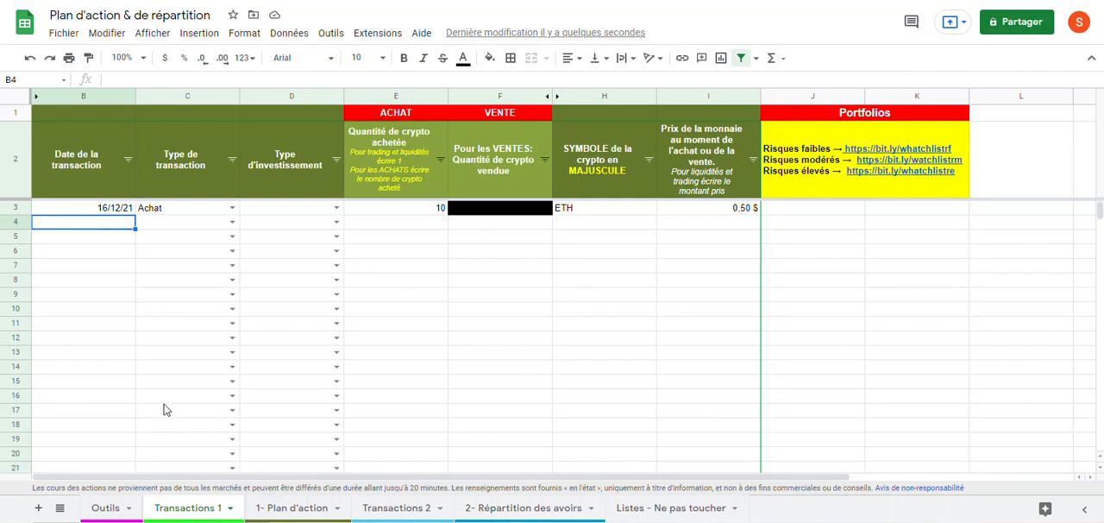
Step: Review the ETH transaction row and the budget summary on the 1- Plan d'action sheet
click(291, 509)
scroll(314, 413, down, 3)
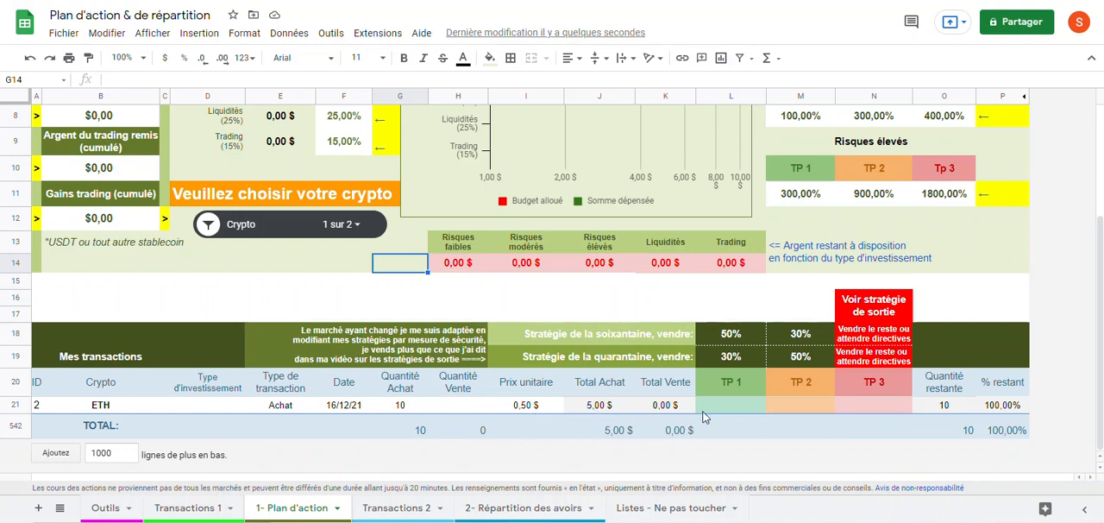
drag(704, 412, 691, 438)
scroll(691, 452, up, 3)
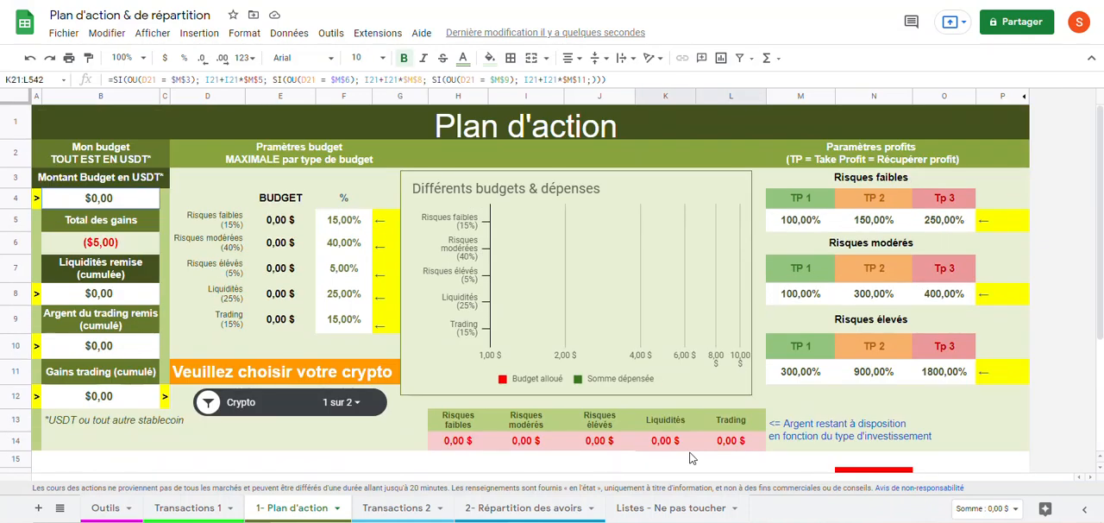
scroll(410, 337, down, 3)
scroll(412, 342, up, 3)
scroll(327, 441, down, 3)
scroll(327, 442, up, 3)
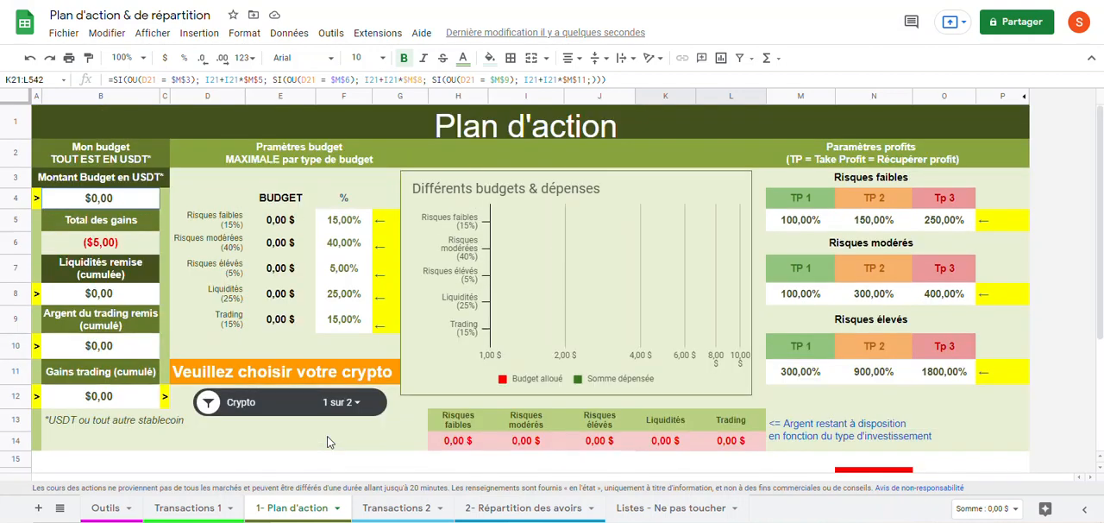
Step: On the Transactions 2 sheet, enter 16/12/21 as the transaction date in B3 and choose Staking as the type in C3
click(396, 509)
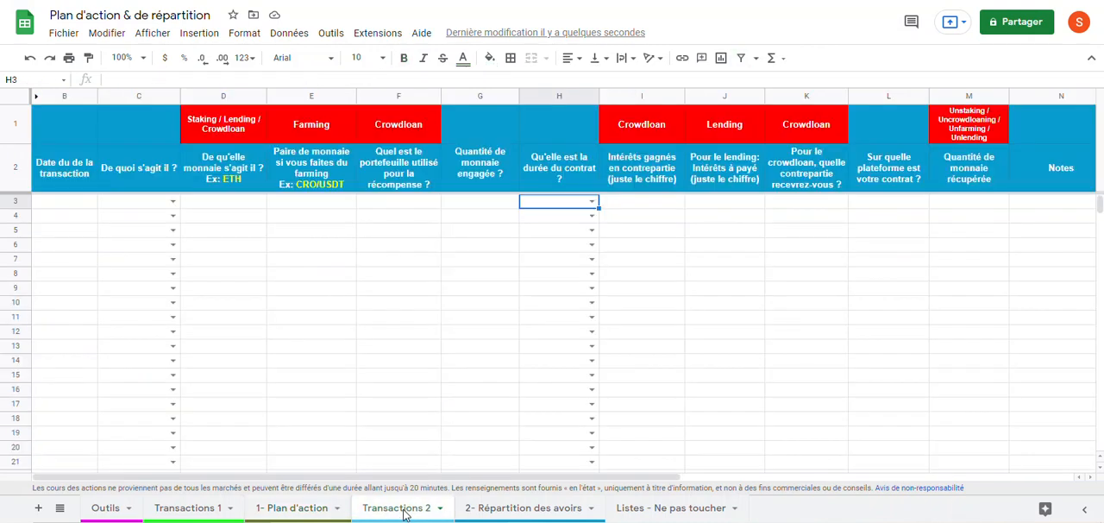
click(505, 508)
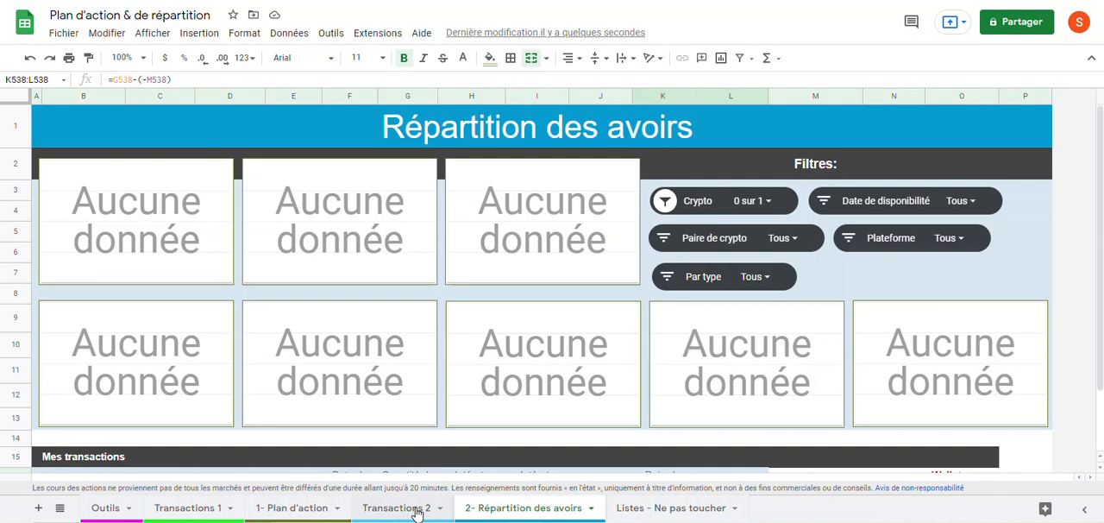
click(417, 509)
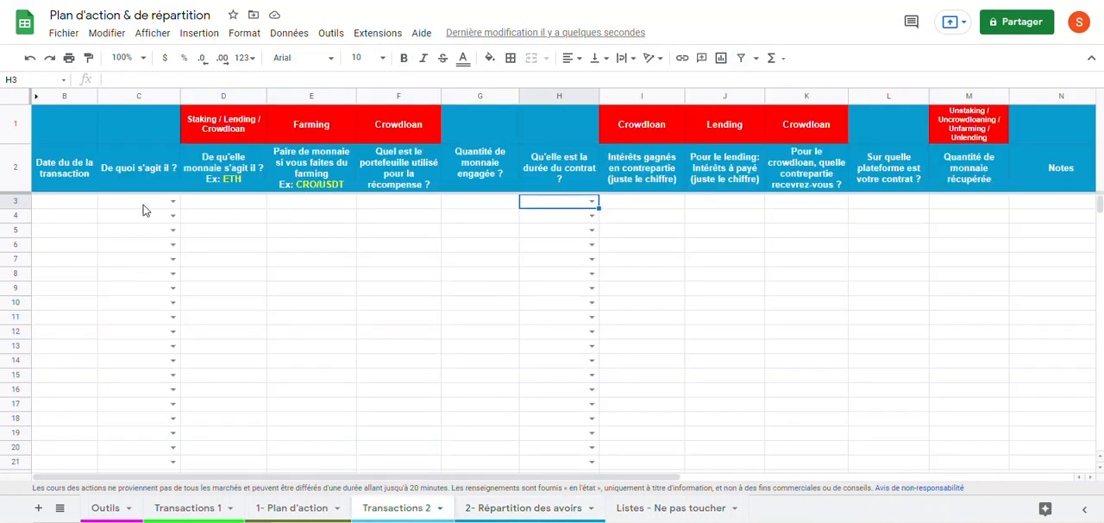
double_click(81, 204)
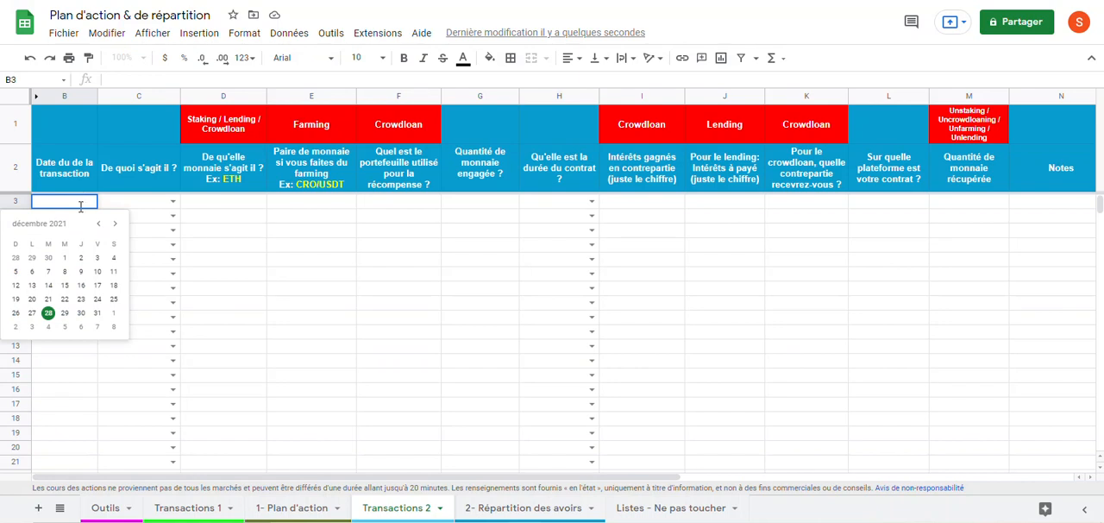
click(81, 285)
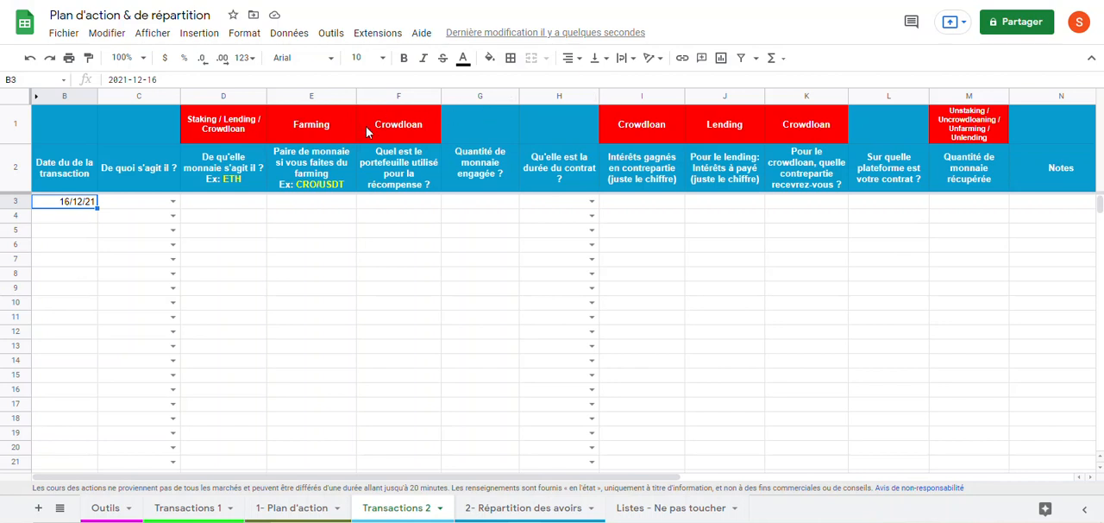
click(173, 202)
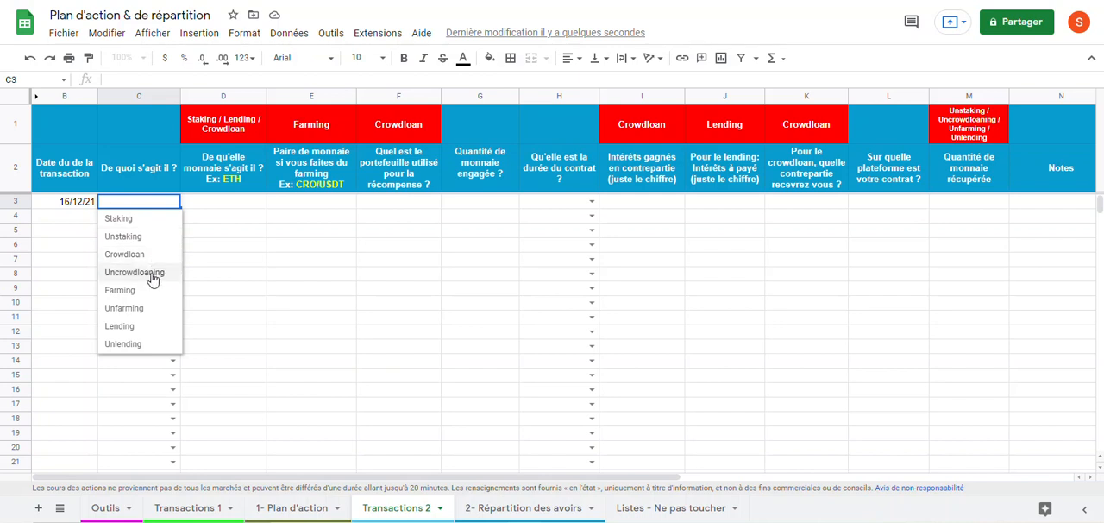
click(151, 221)
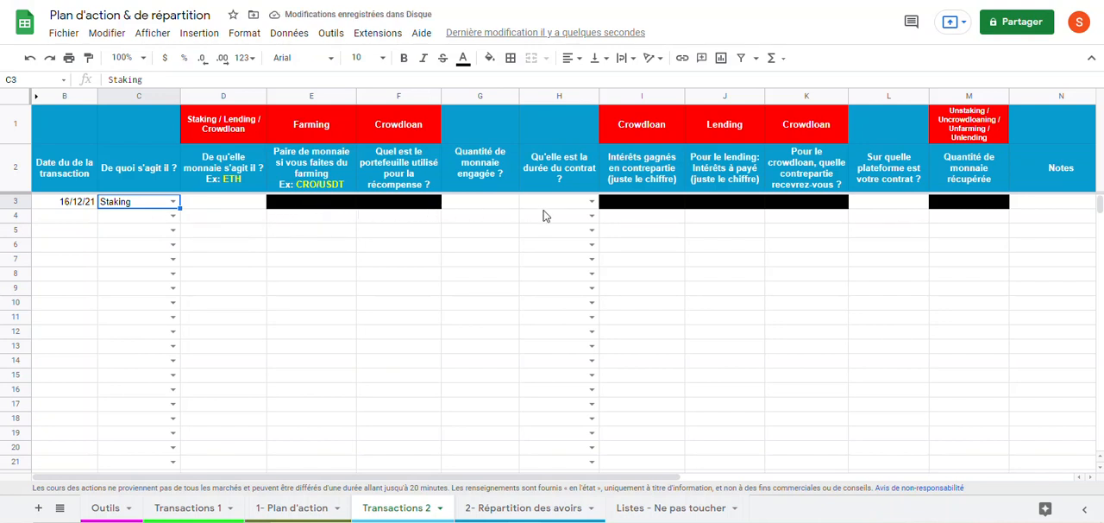
Step: Examine the available contract durations for cell H3 without choosing one
click(591, 202)
scroll(573, 407, down, 2)
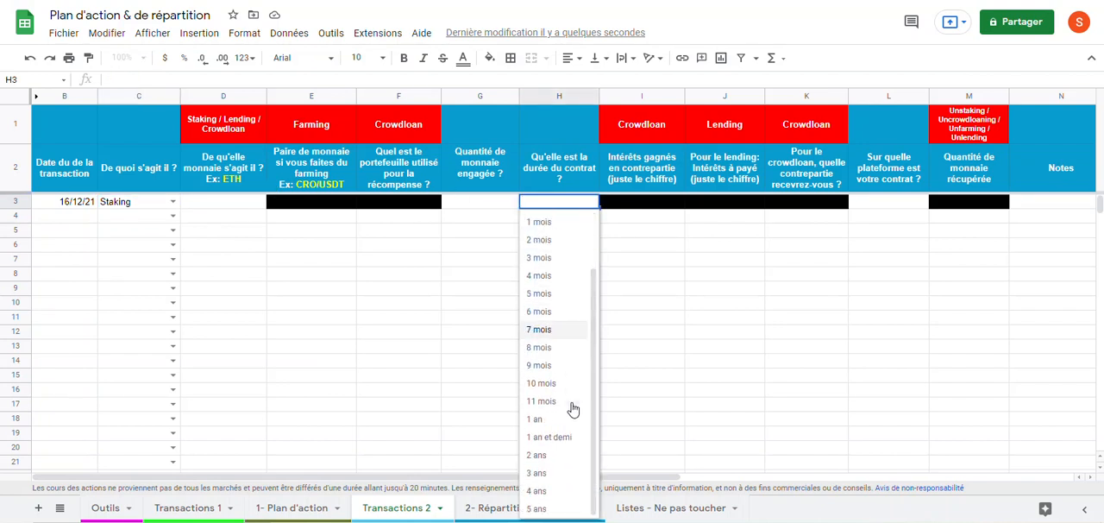
scroll(573, 409, up, 2)
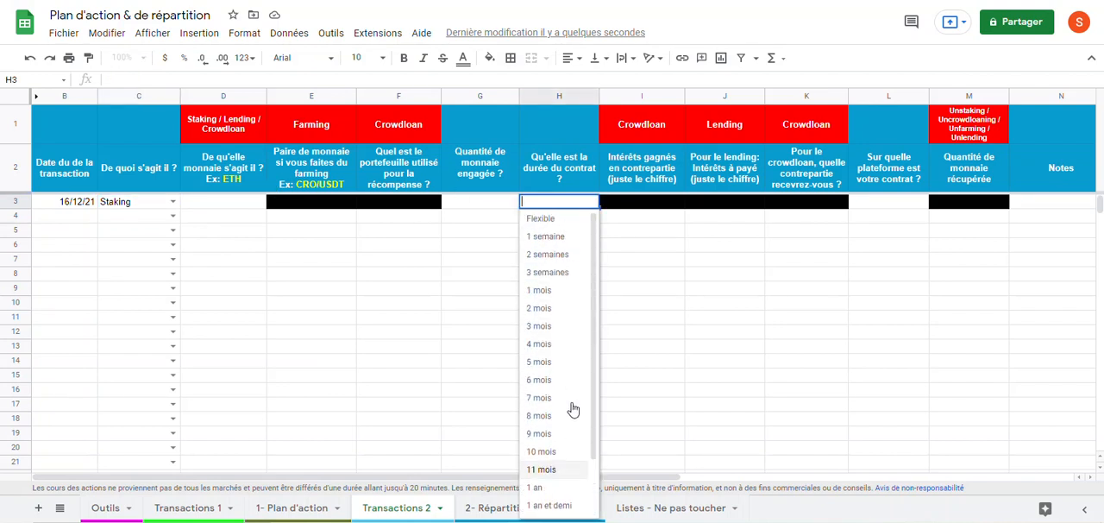
click(827, 351)
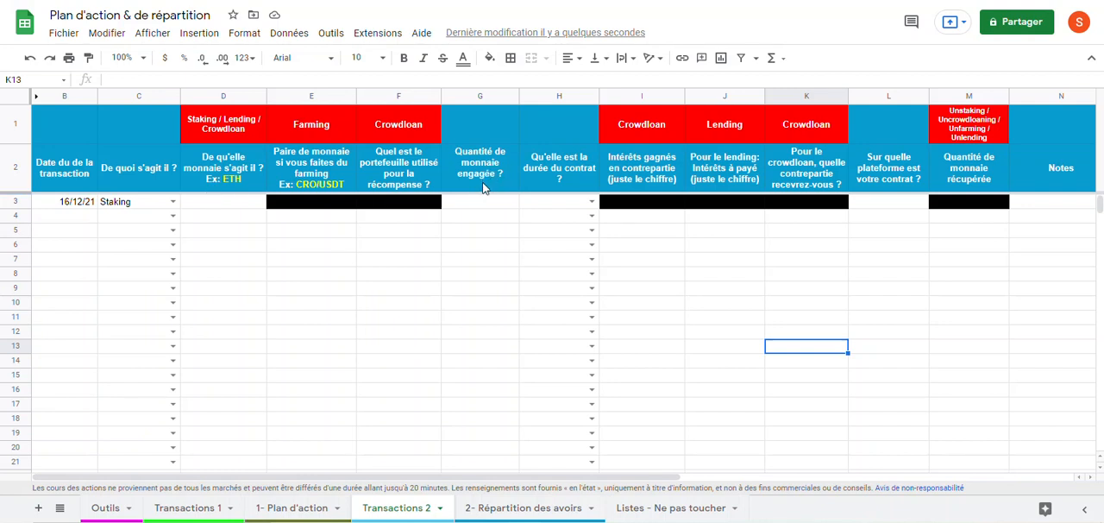
Step: Enter 100 as the committed quantity in G3 and choose 3 mois as the contract duration in H3
click(480, 205)
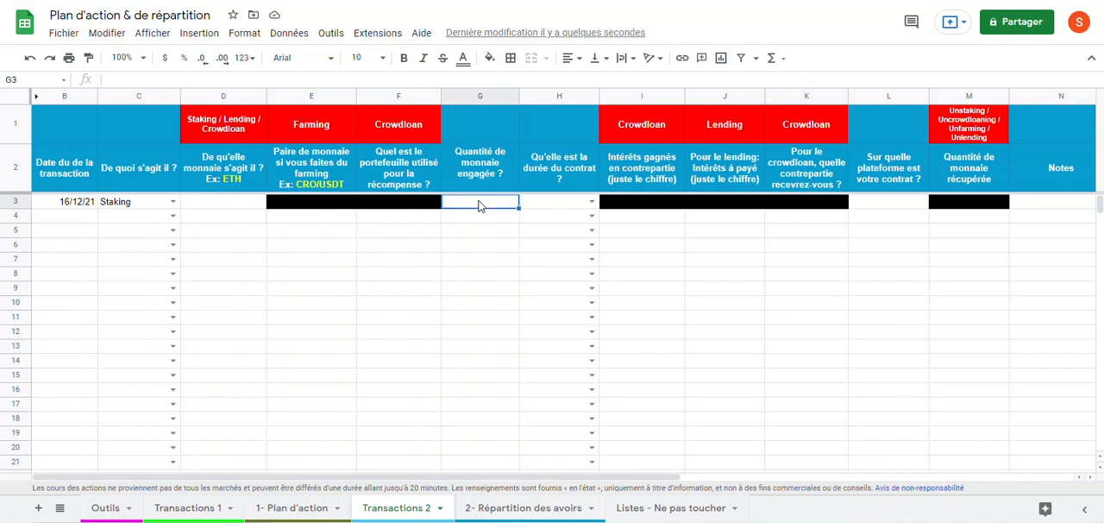
text(100)
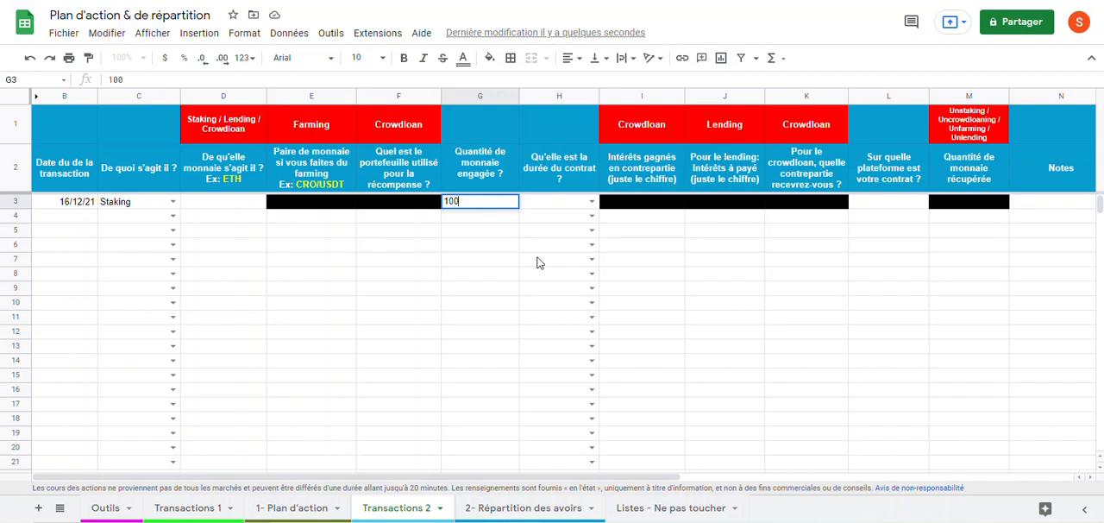
key(Tab)
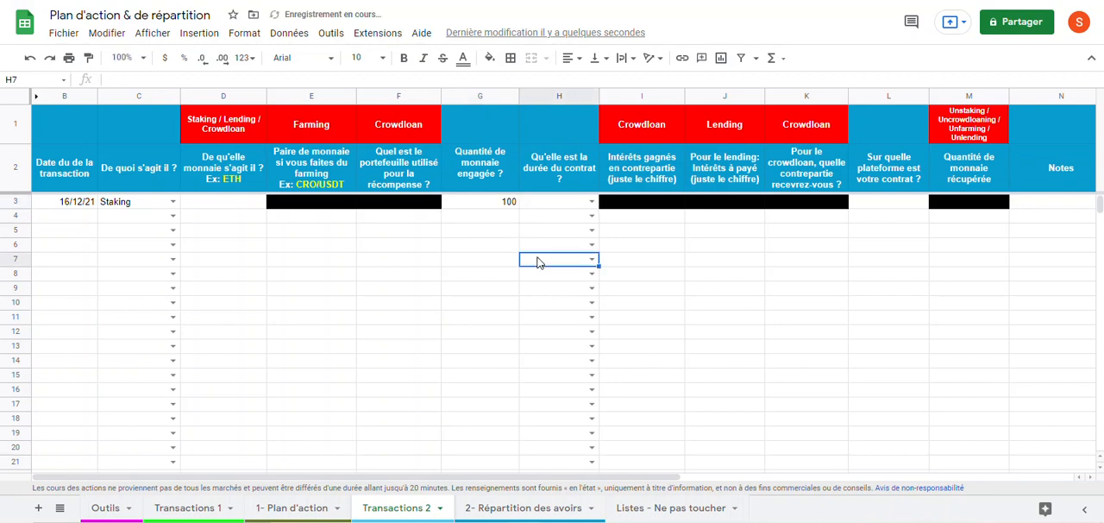
click(592, 201)
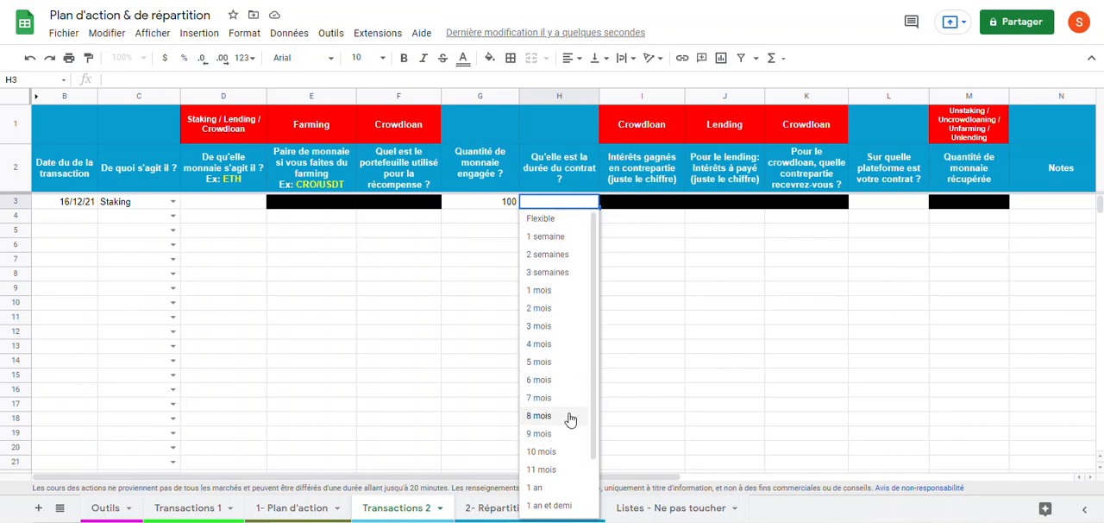
click(558, 328)
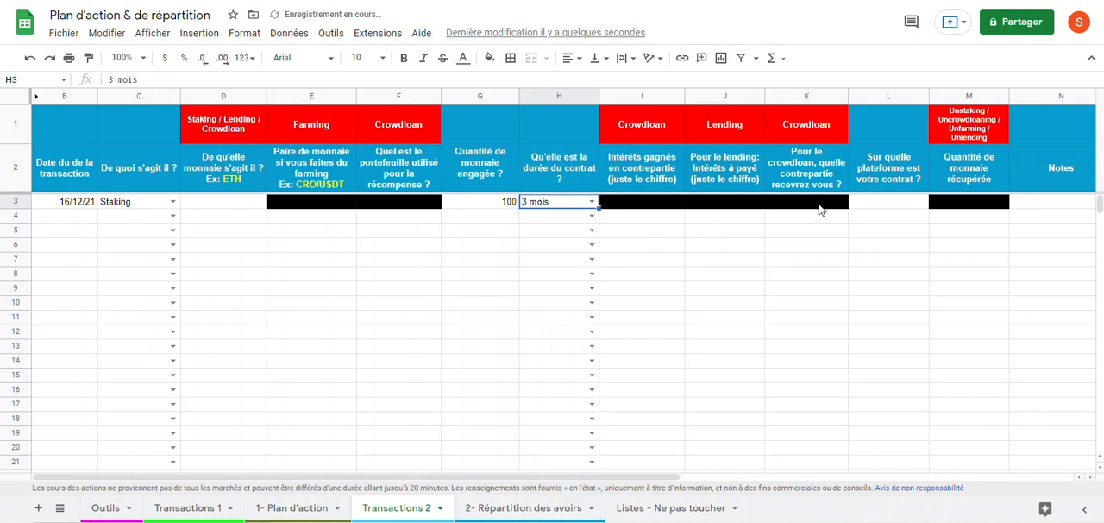
Step: Enter crypto.com as the contract's platform in cell L3
click(888, 211)
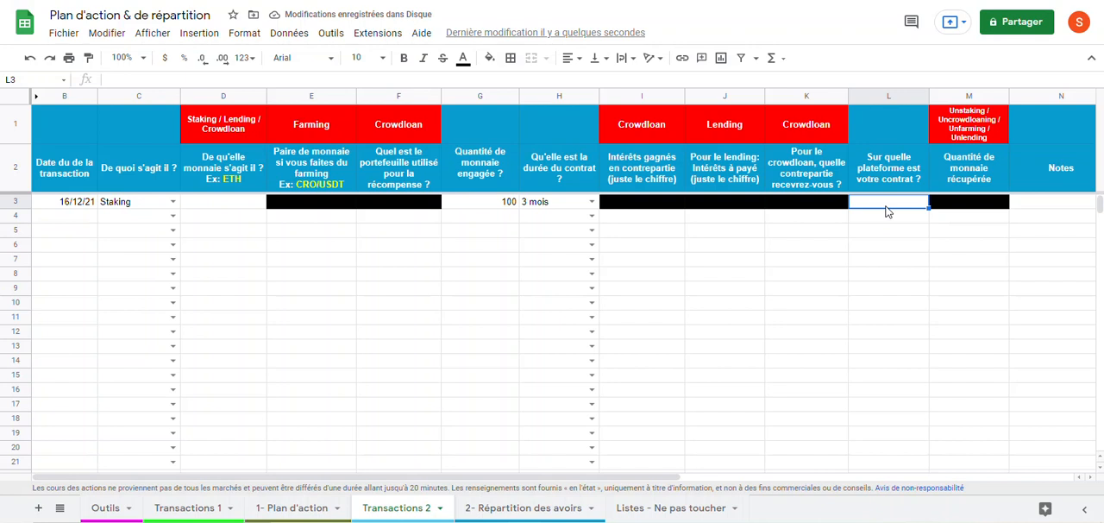
text(crypto)
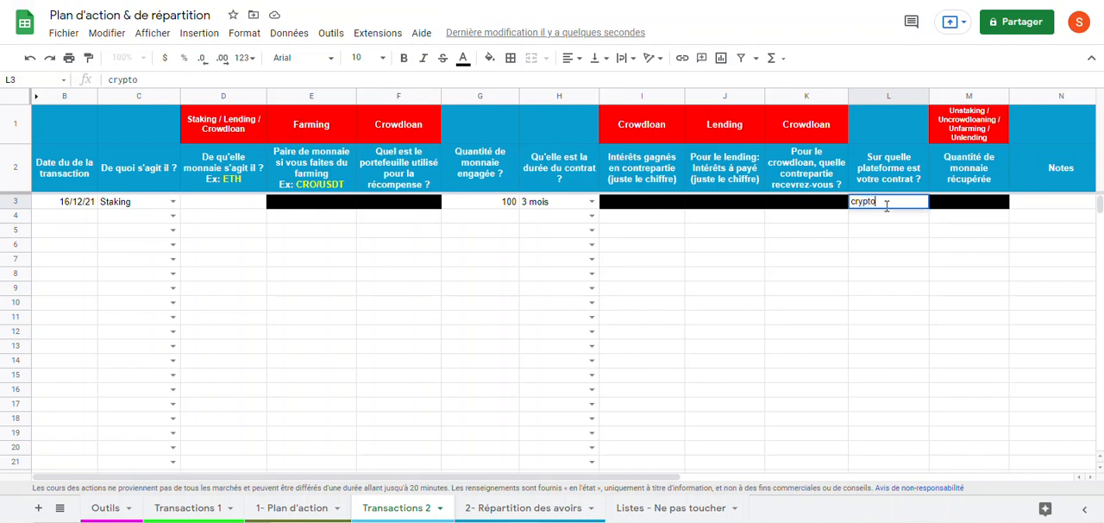
text(.com)
key(Return)
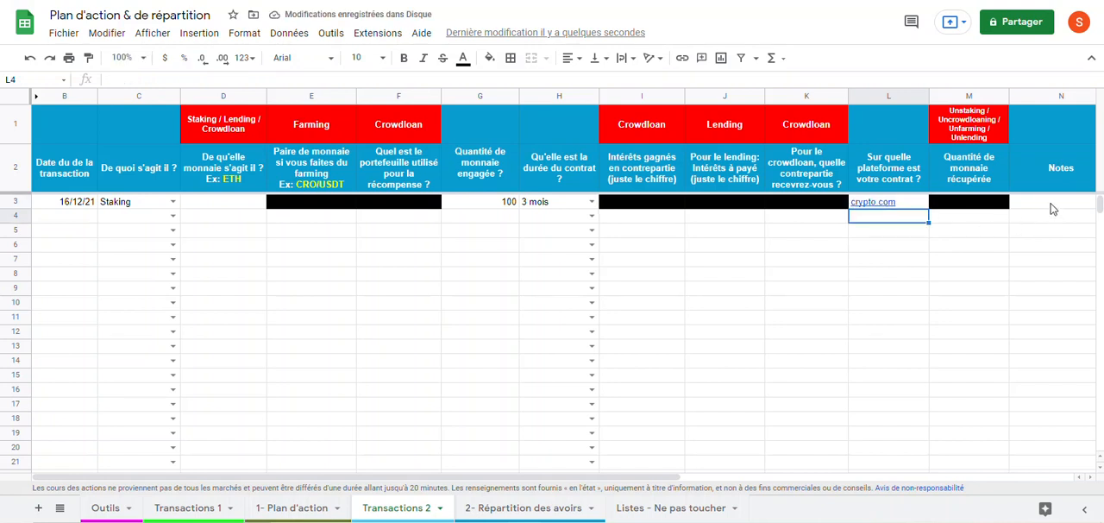
Step: Check the 2- Répartition des avoirs sheet, then fill in CRO as the staked currency in D3 of Transactions 2
click(494, 509)
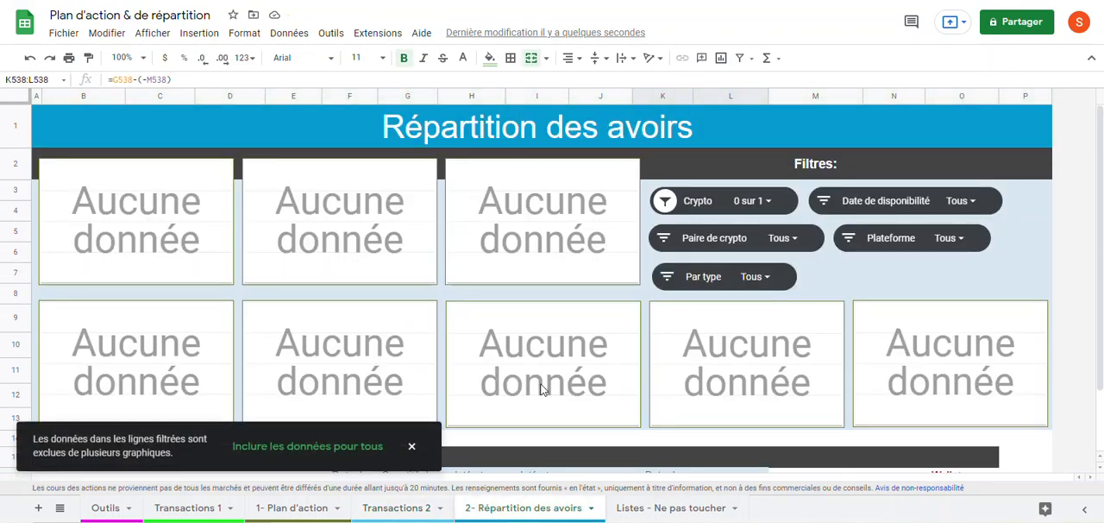
click(386, 511)
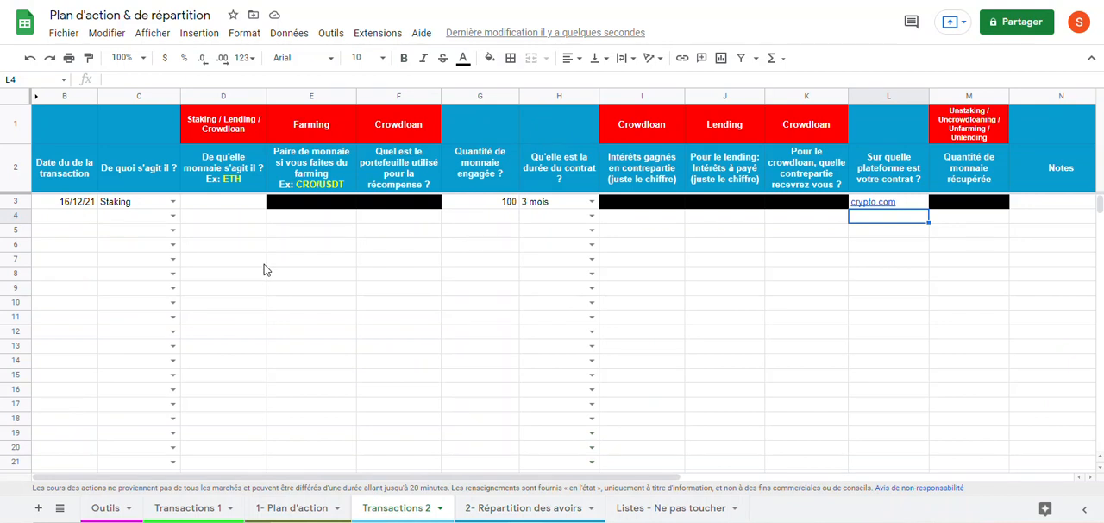
click(229, 203)
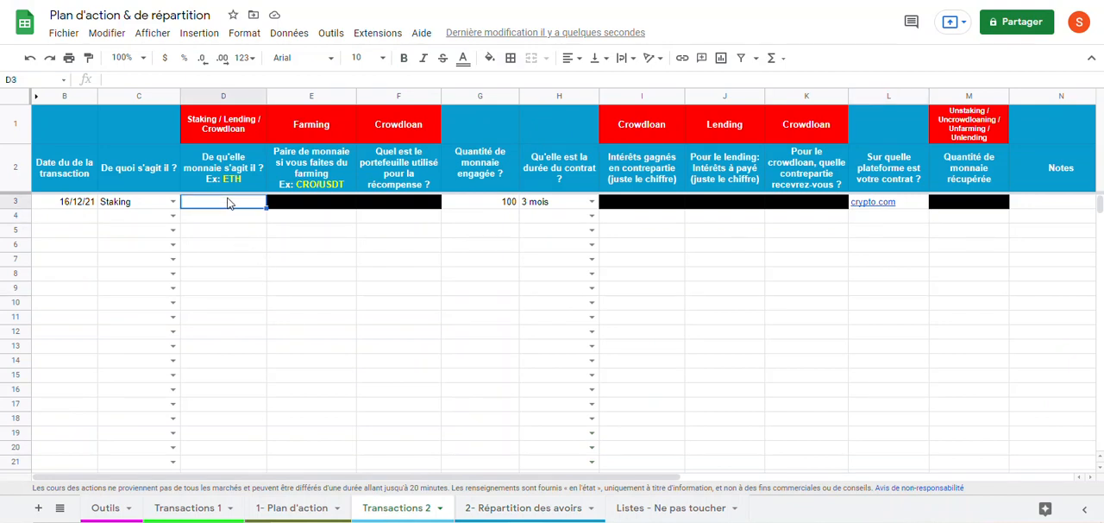
text(CRO)
key(Return)
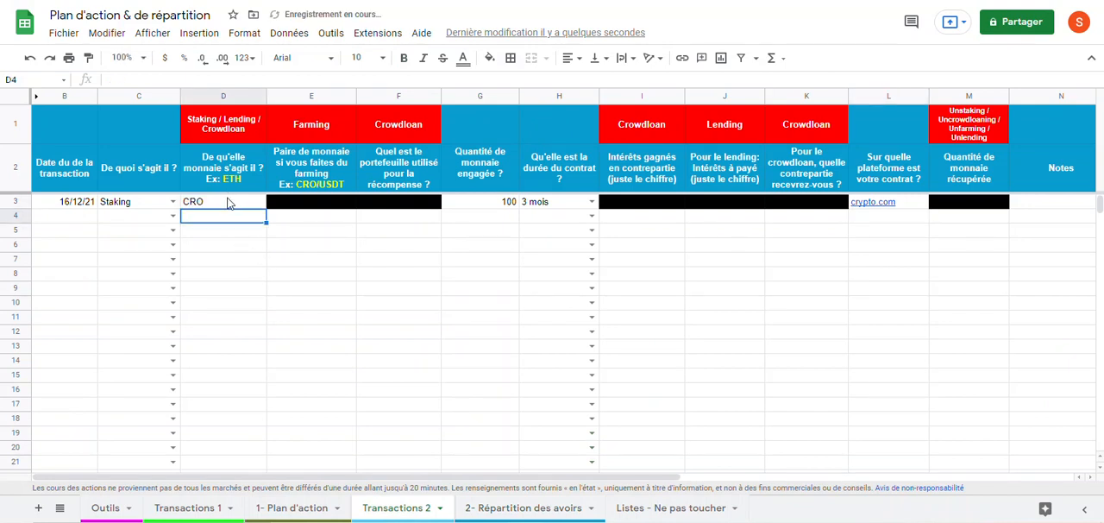
Step: Review the allocation charts and the CRO staking row on the 2- Répartition des avoirs sheet, dismissing the filtered-rows notice
click(484, 509)
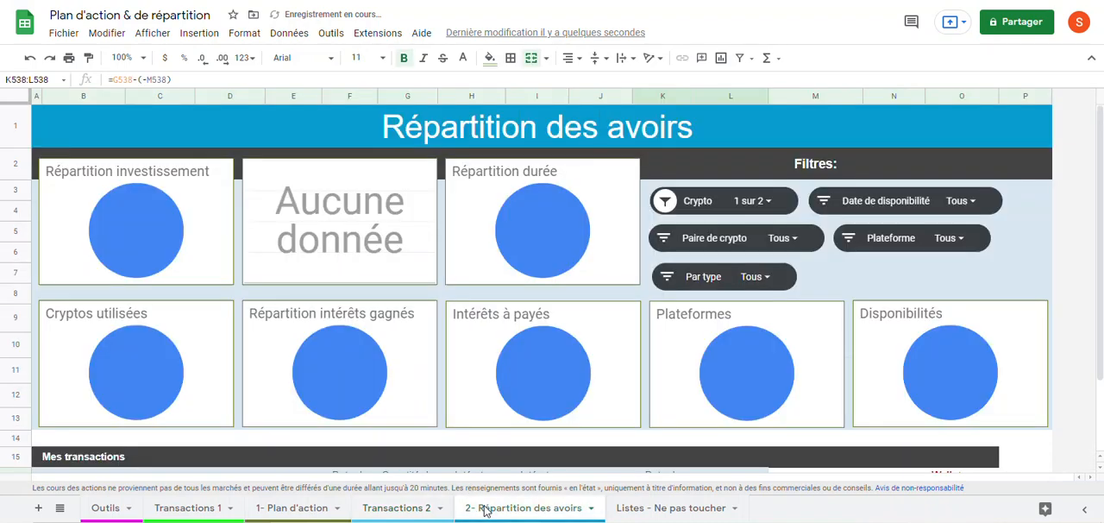
scroll(431, 440, down, 3)
click(411, 445)
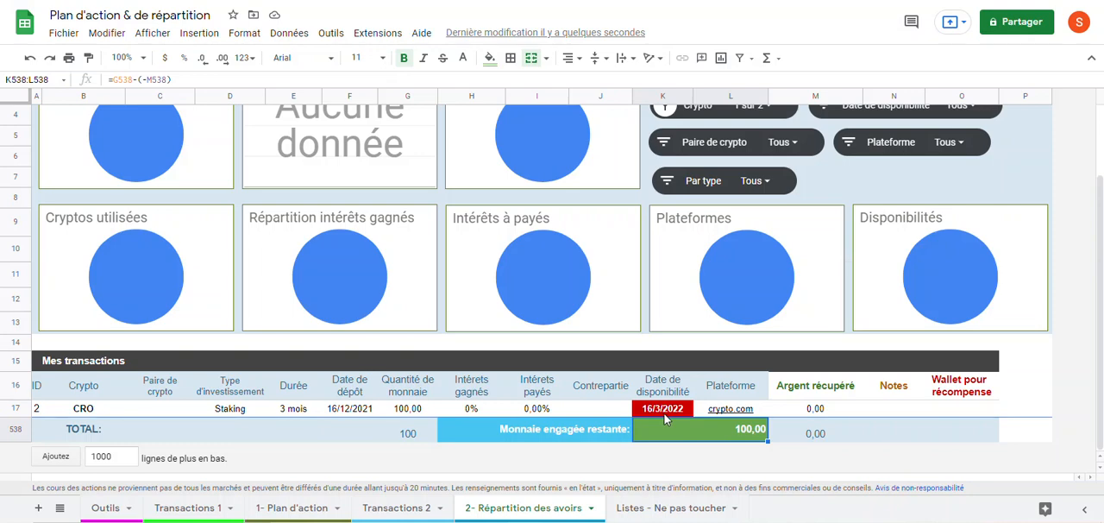
scroll(664, 414, up, 1)
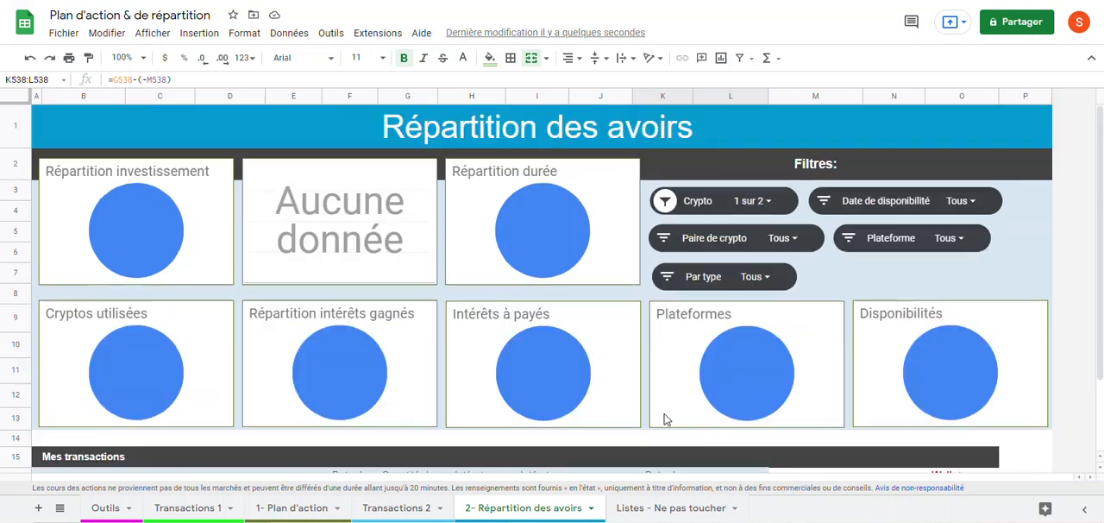